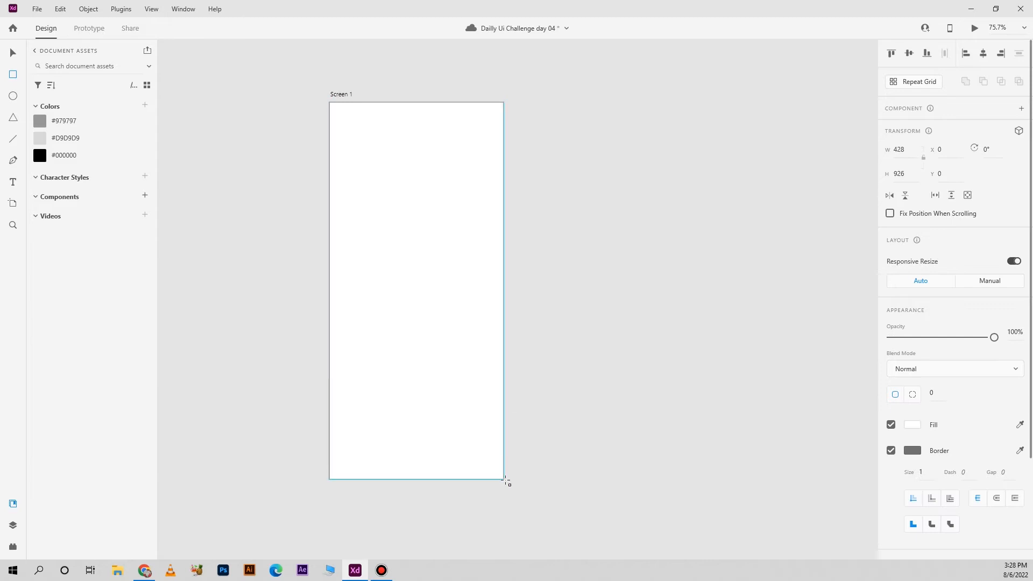
Fill the artboard-sized rectangle with black and remove its border
click(618, 211)
click(454, 205)
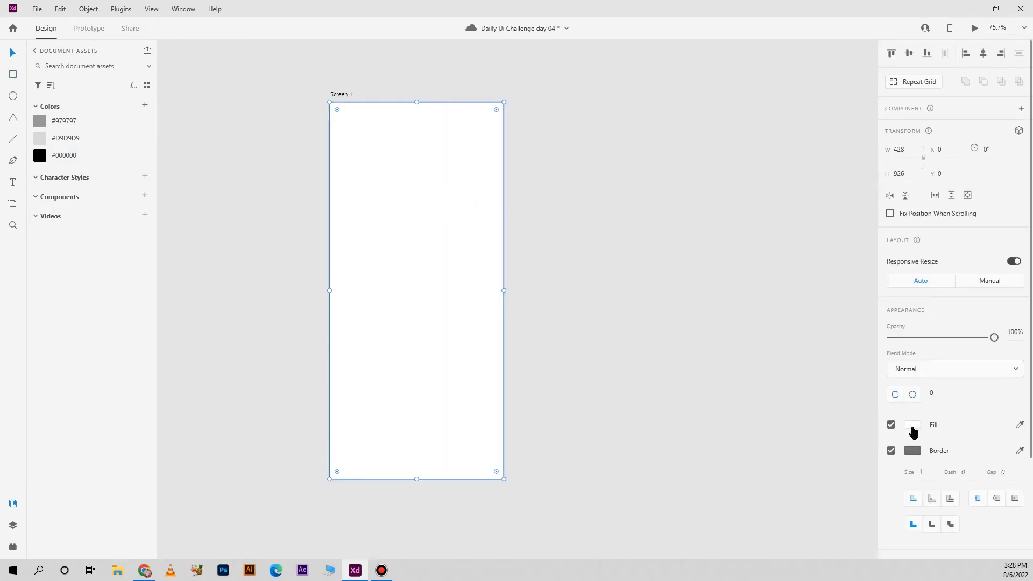
click(912, 427)
drag(757, 364, 757, 373)
drag(757, 476, 759, 478)
click(892, 451)
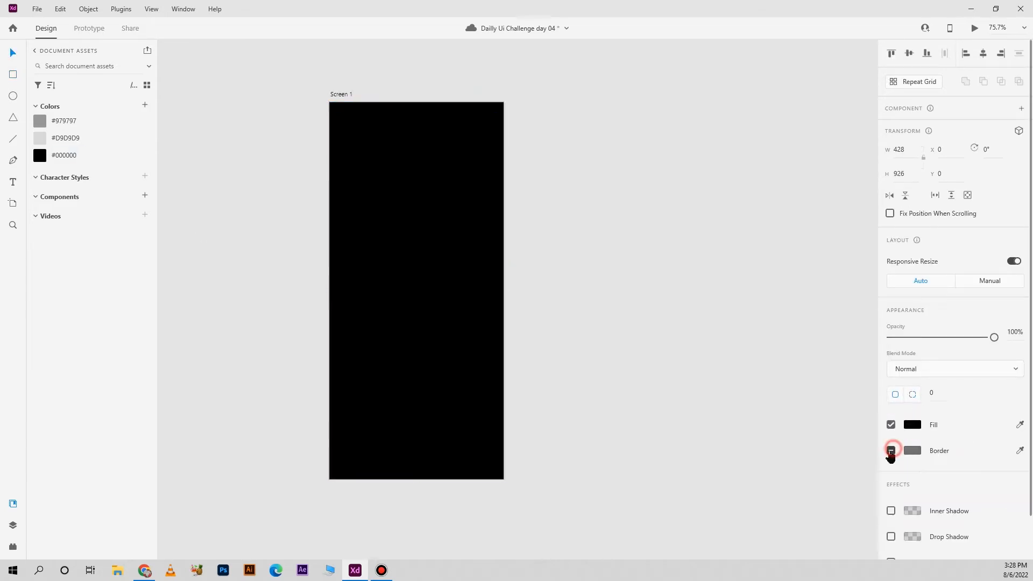
click(629, 293)
Round all four corners of the black rectangle with a radius of 45
click(413, 224)
click(941, 390)
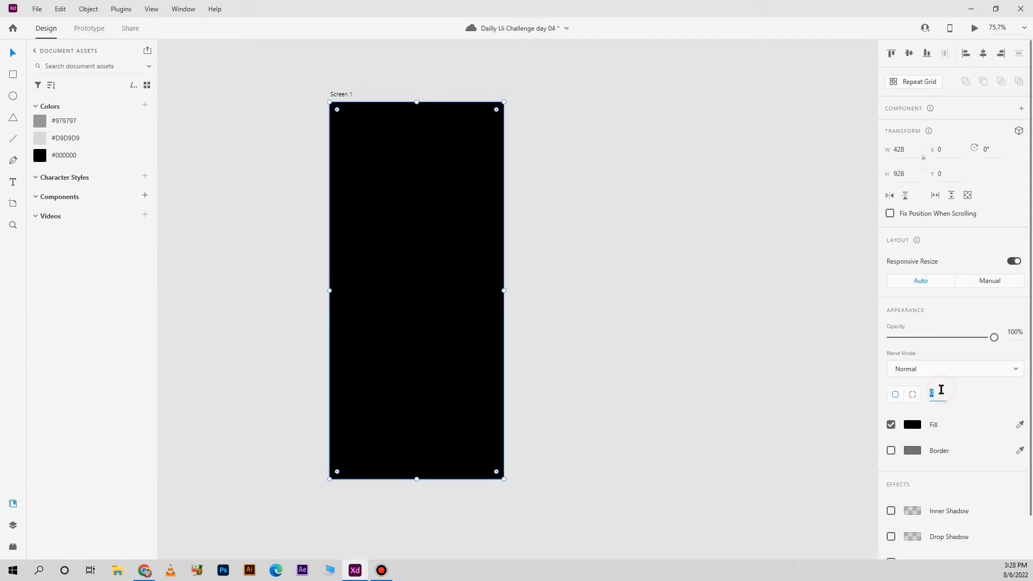
text(45)
key(Return)
Copy and paste the black rounded rectangle in place and fill the duplicate with white
click(472, 269)
right_click(425, 261)
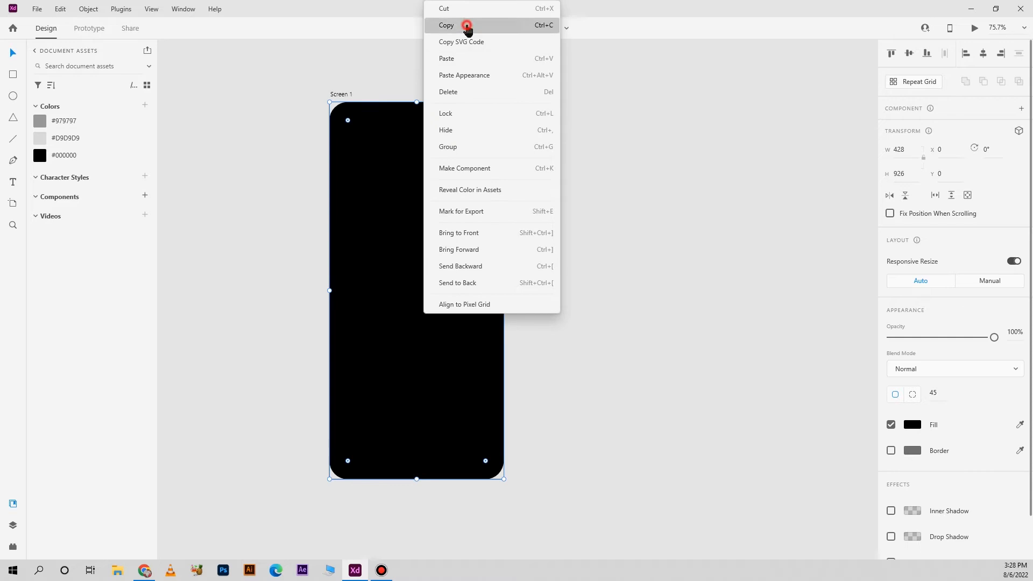
click(467, 28)
right_click(442, 267)
click(534, 57)
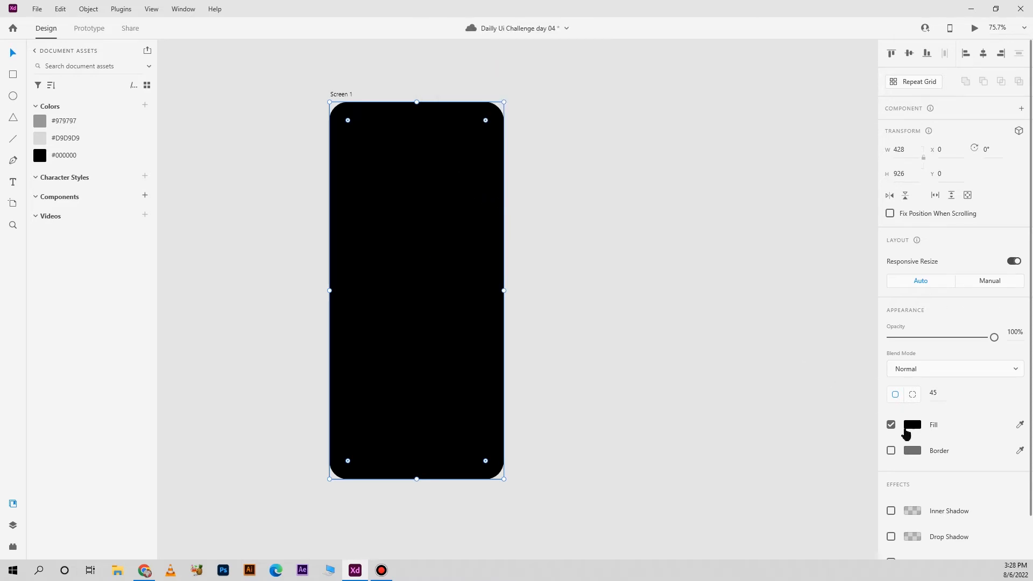
click(909, 427)
drag(814, 412, 602, 305)
Set the white rectangle's height to 654 and move it down to the artboard's bottom edge at Y 272
click(911, 177)
double_click(911, 177)
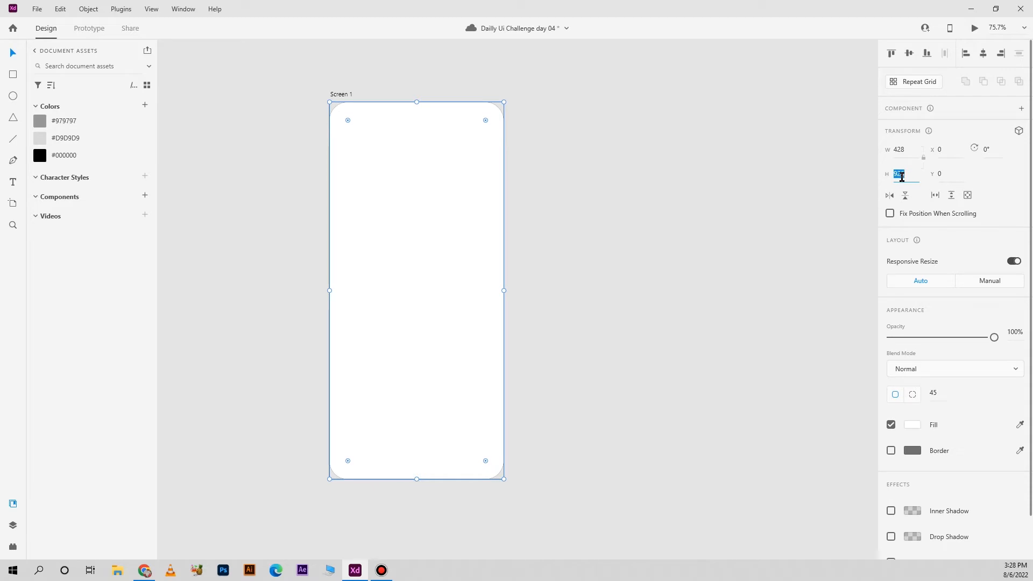
text(654)
key(Return)
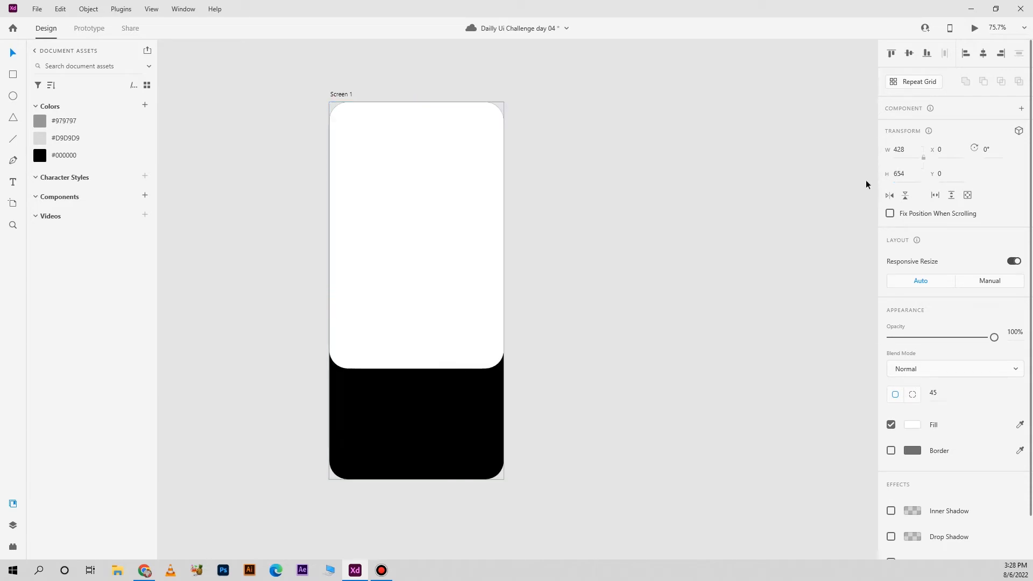
drag(459, 255, 456, 367)
Make the white panel's top-right corner square and set its top-left corner radius to 85
drag(486, 231, 516, 210)
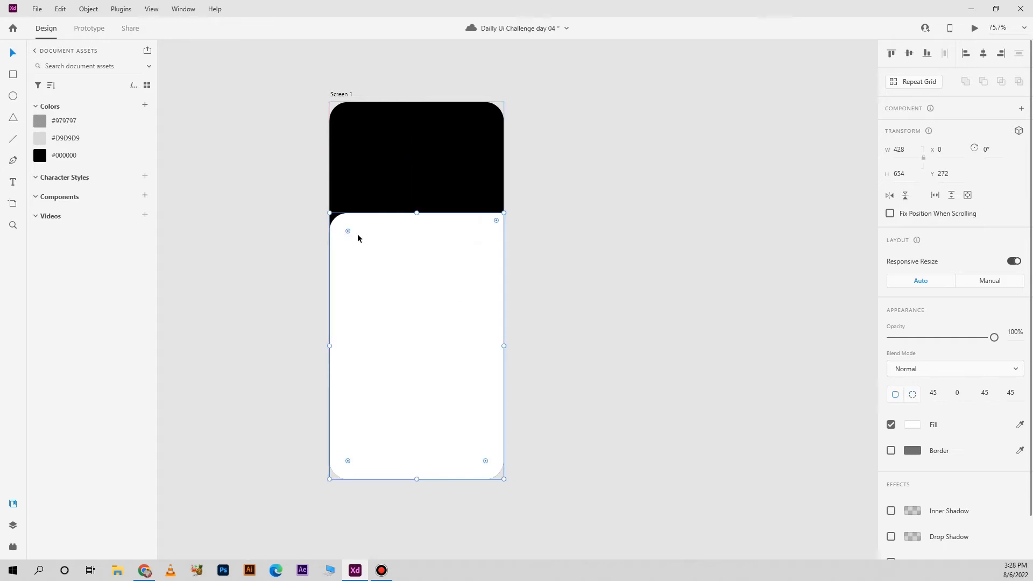
click(931, 393)
text(85)
key(Return)
click(579, 318)
click(565, 203)
Draw a white square in the middle of the black header, size it 100 × 100, and move it down to Y 76
click(13, 75)
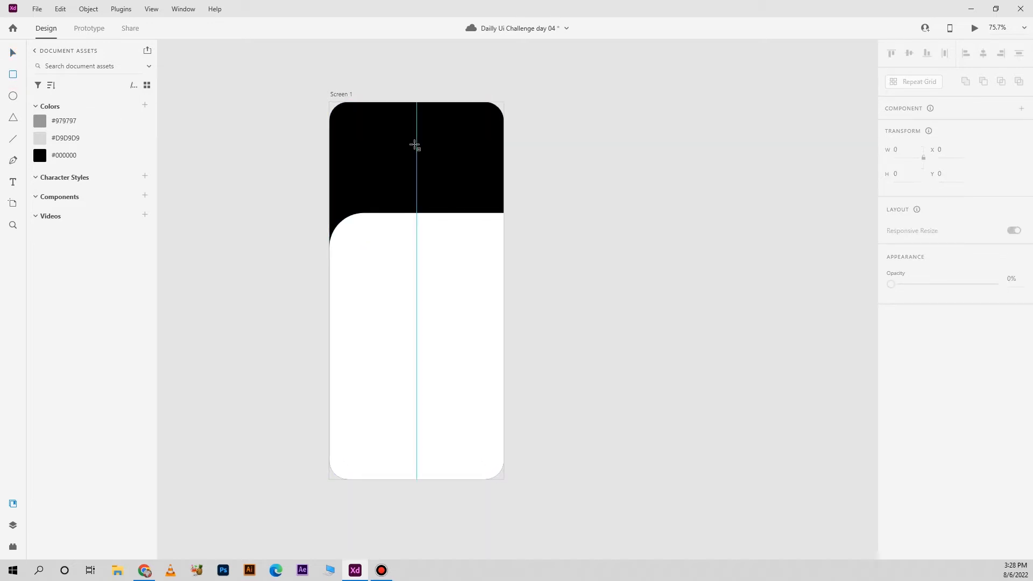
drag(416, 141, 444, 161)
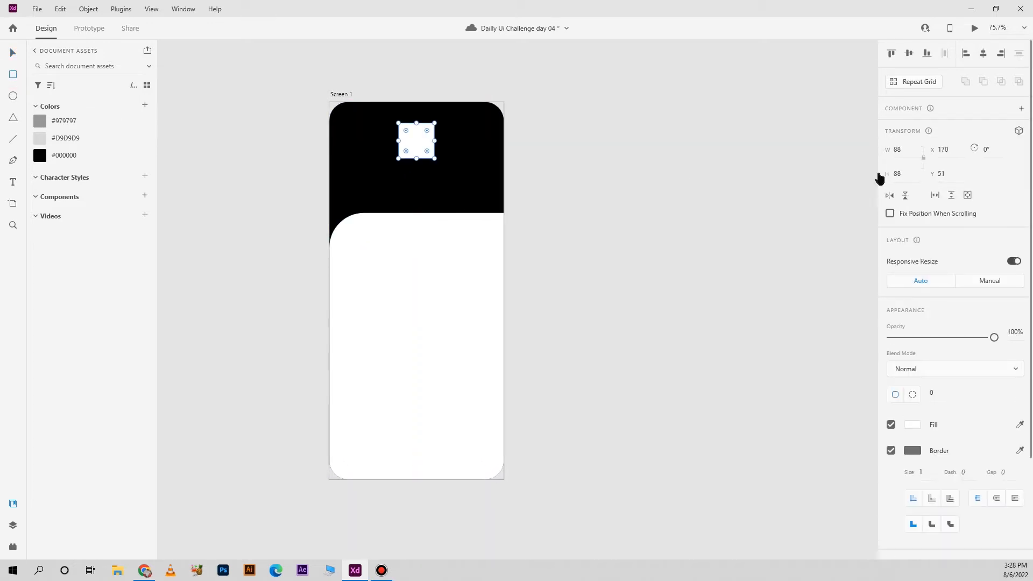
key(BackSpace)
key(BackSpace)
text(100)
key(Return)
click(12, 53)
scroll(433, 140, up, 4)
drag(434, 141, 438, 166)
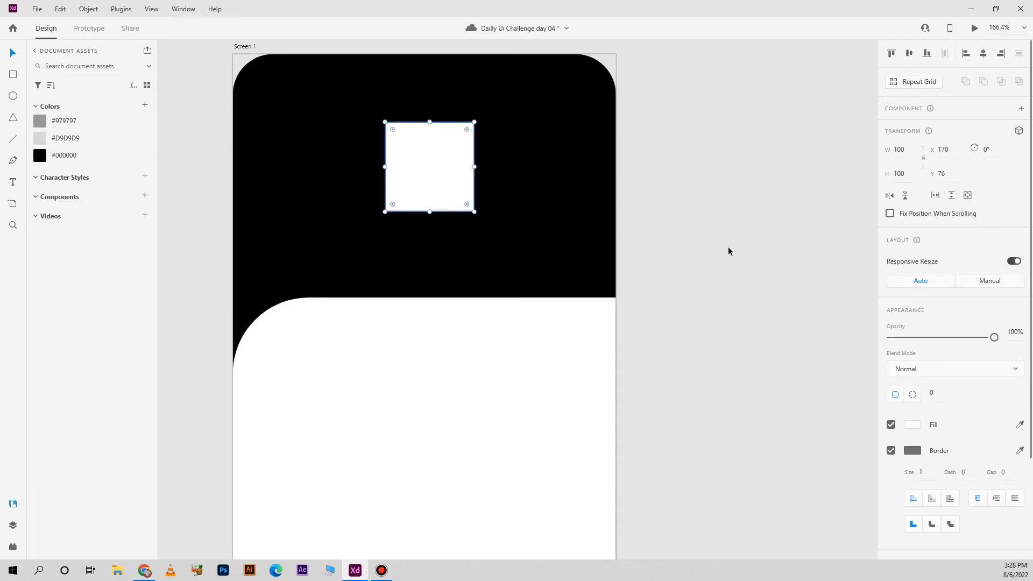
Round the header square's corners to 20, then make only its top-right corner square
click(947, 391)
text(20)
key(Return)
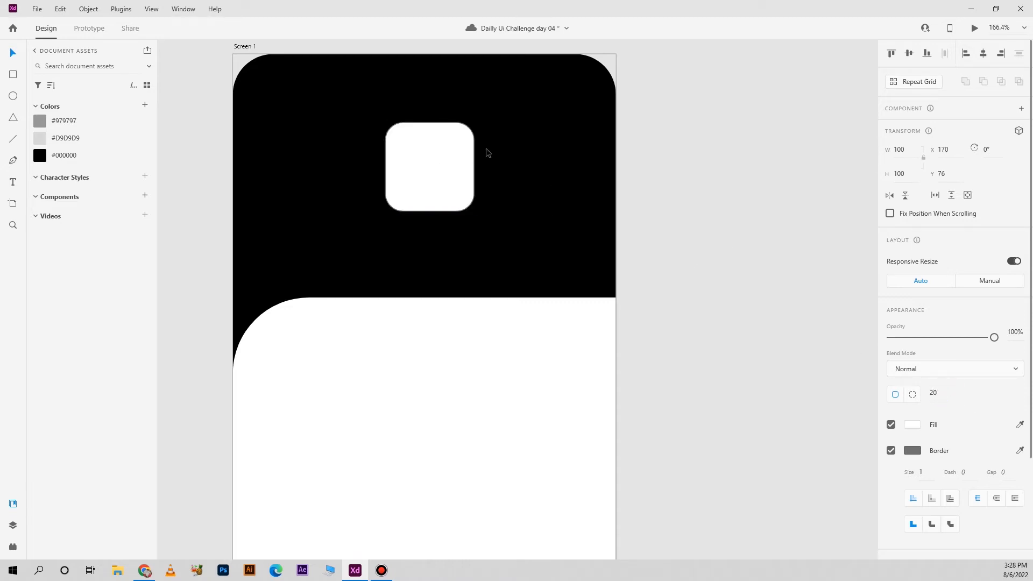
drag(458, 138, 769, 141)
click(768, 142)
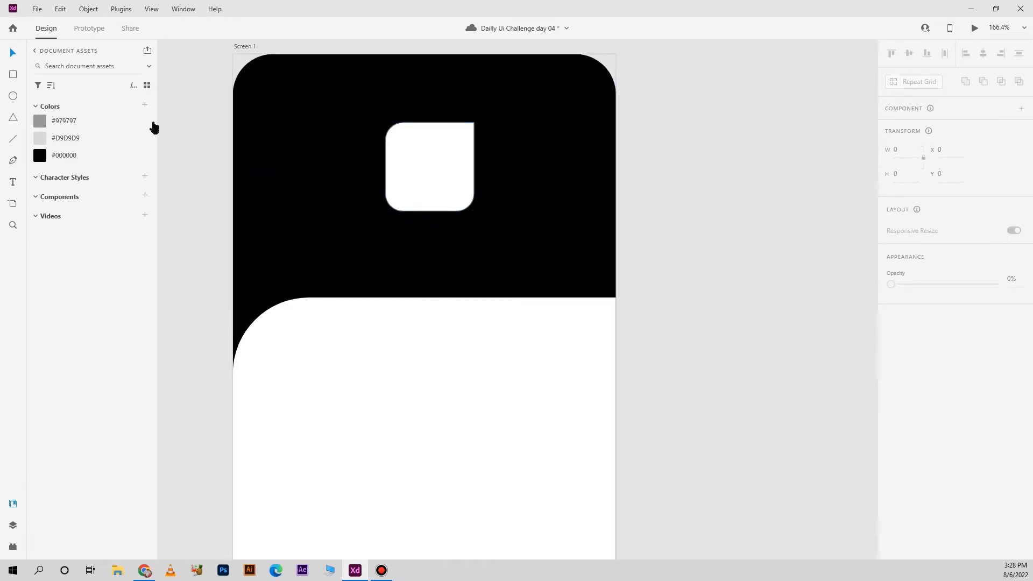
Draw a smaller rectangle inside the white logo shape and size it 50 × 50
click(13, 74)
drag(430, 167, 450, 186)
click(908, 149)
click(905, 171)
text(5)
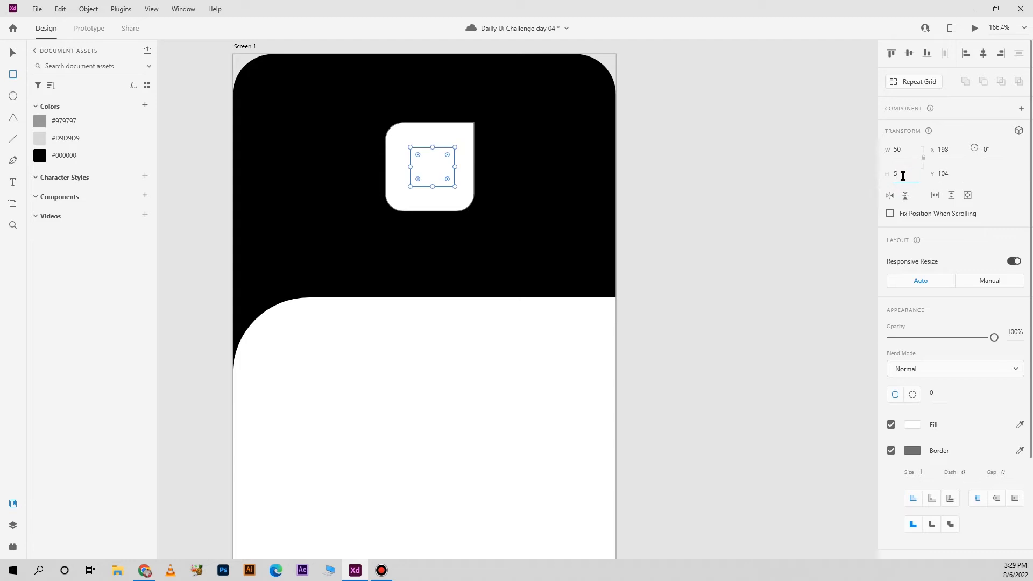
key(Return)
Center the 50 × 50 square horizontally and vertically within the white logo shape
click(12, 53)
shift+click(450, 138)
click(984, 53)
click(909, 53)
click(800, 164)
Fill the inner logo square with black and remove its border
click(430, 169)
click(914, 425)
drag(785, 413, 716, 476)
click(965, 425)
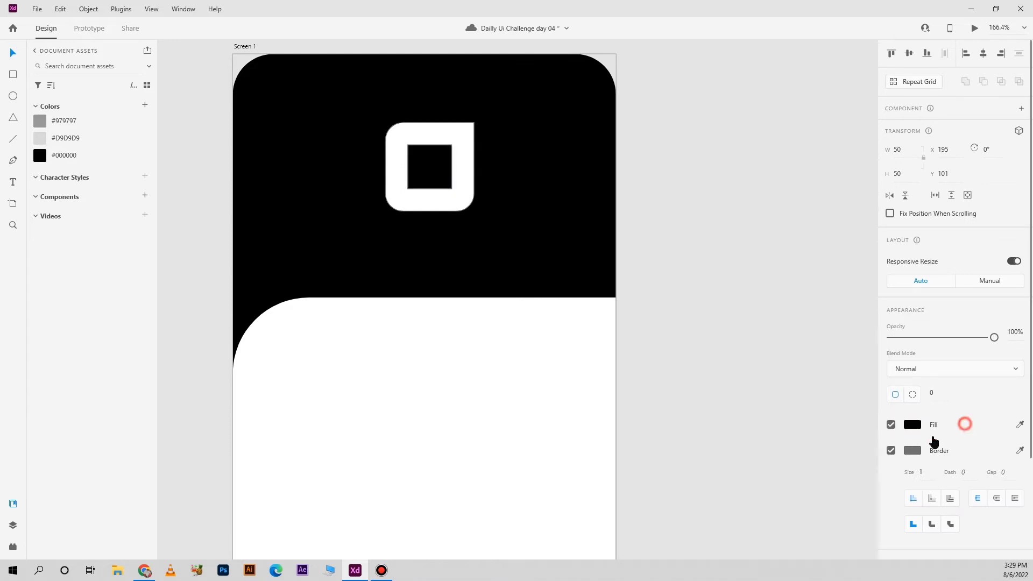
click(891, 450)
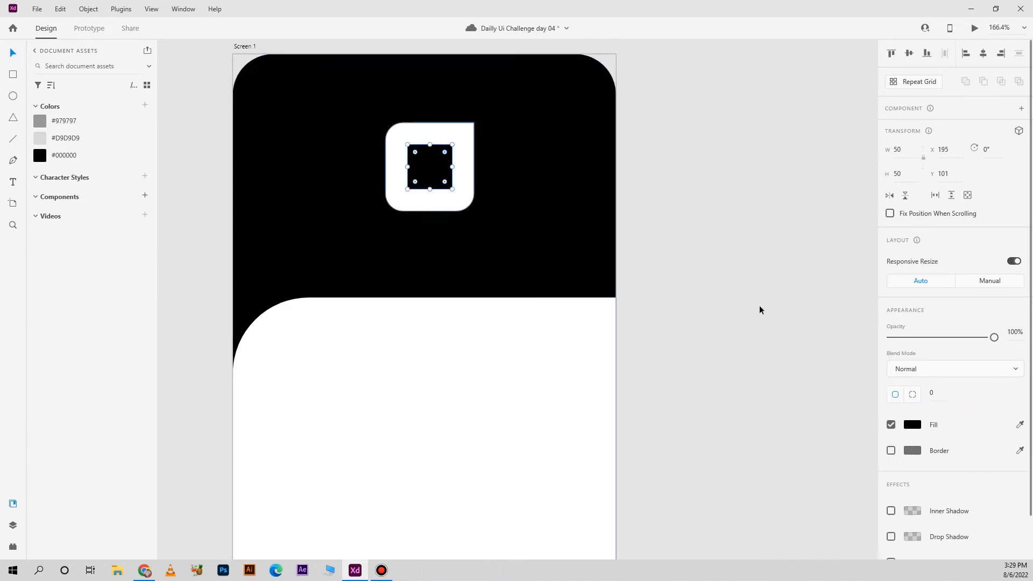
Round the inner black square into a circle, then make only its bottom-left corner square
mouse_move(445, 152)
mouse_down()
mouse_move(428, 166)
mouse_move(436, 169)
mouse_up()
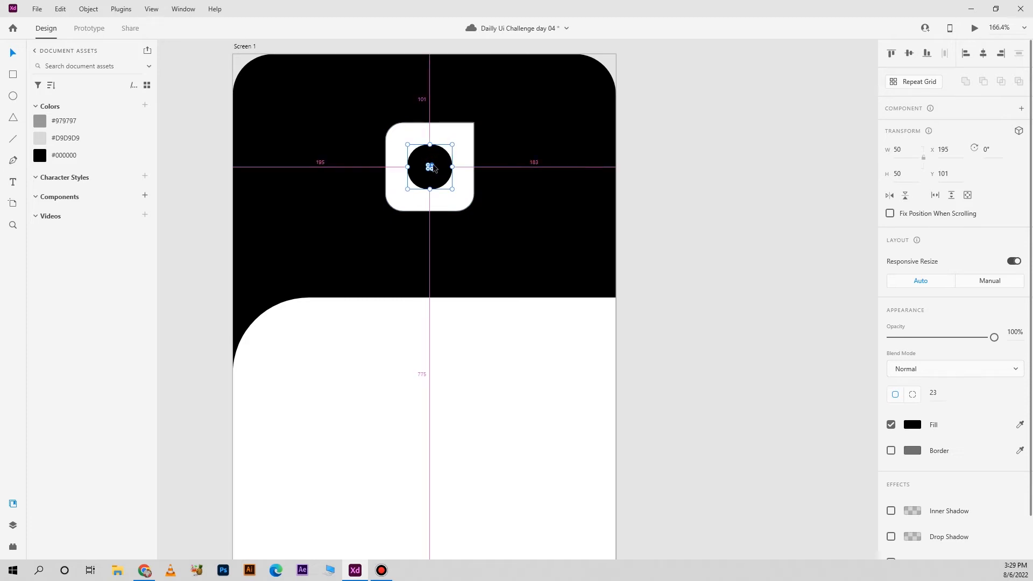
scroll(434, 169, up, 4)
drag(427, 175, 415, 186)
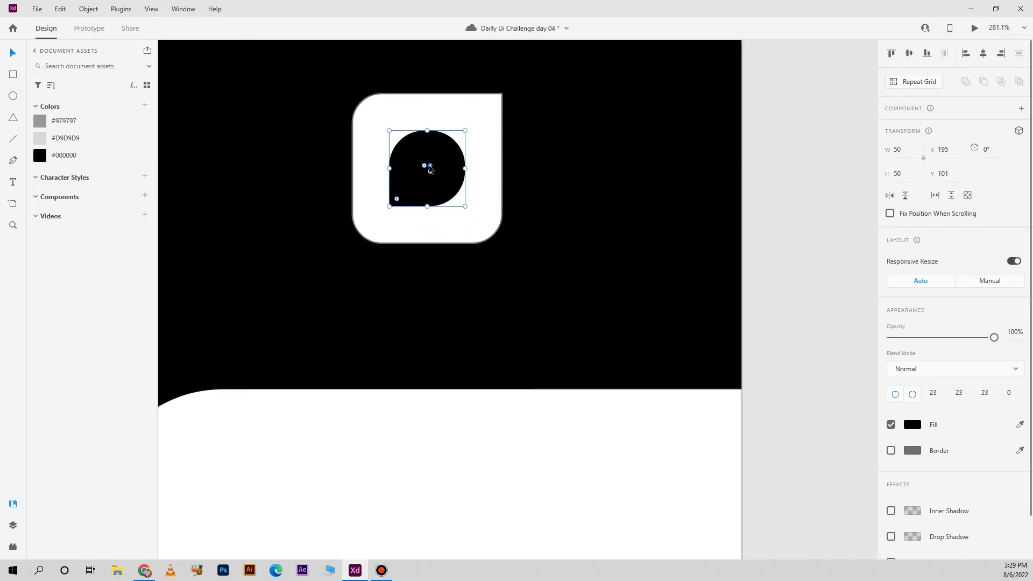
click(797, 176)
Add the text "Log in" near the top of the white panel
scroll(721, 230, down, 4)
scroll(722, 231, down, 5)
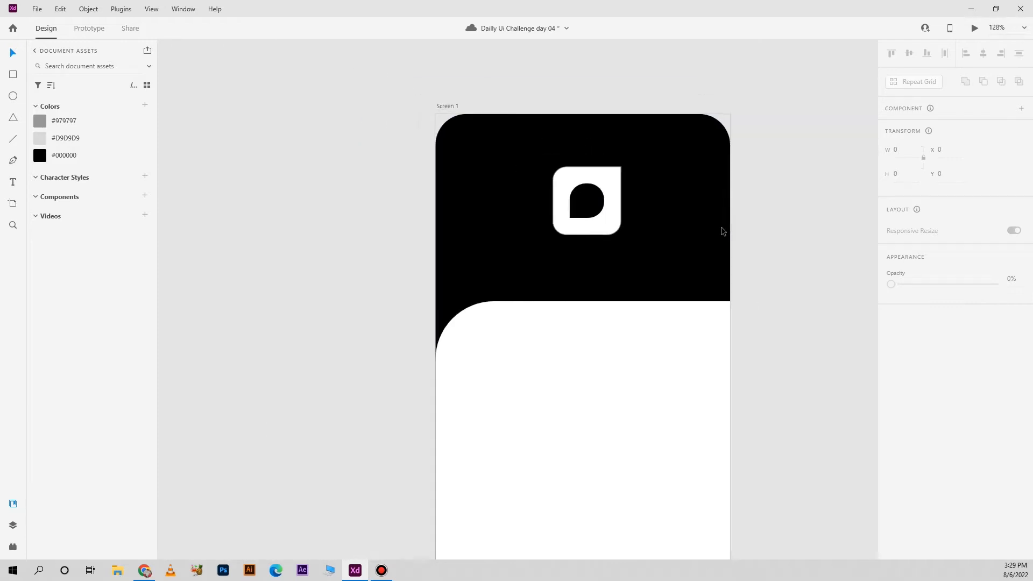
drag(733, 307, 699, 290)
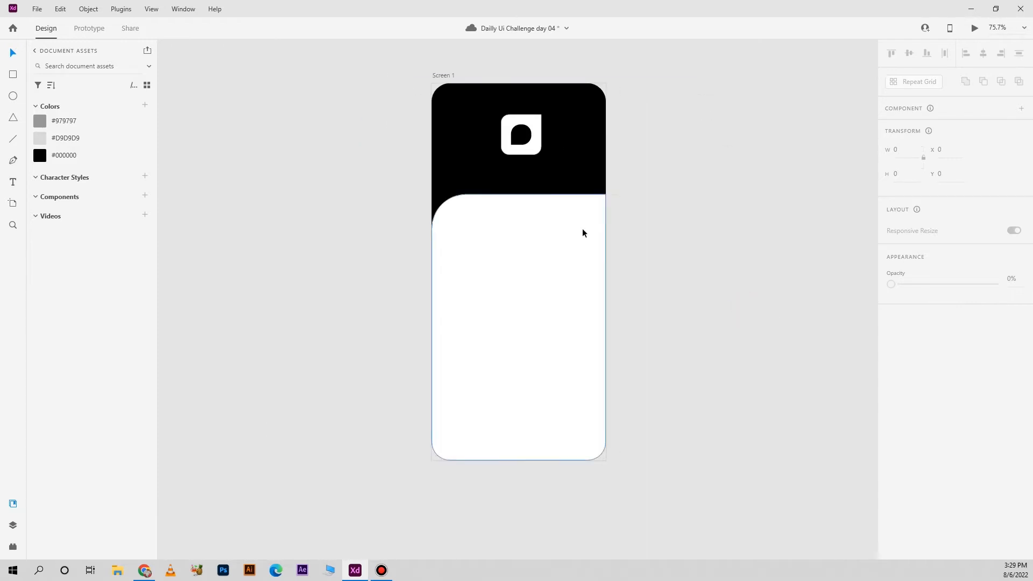
key(t)
click(509, 227)
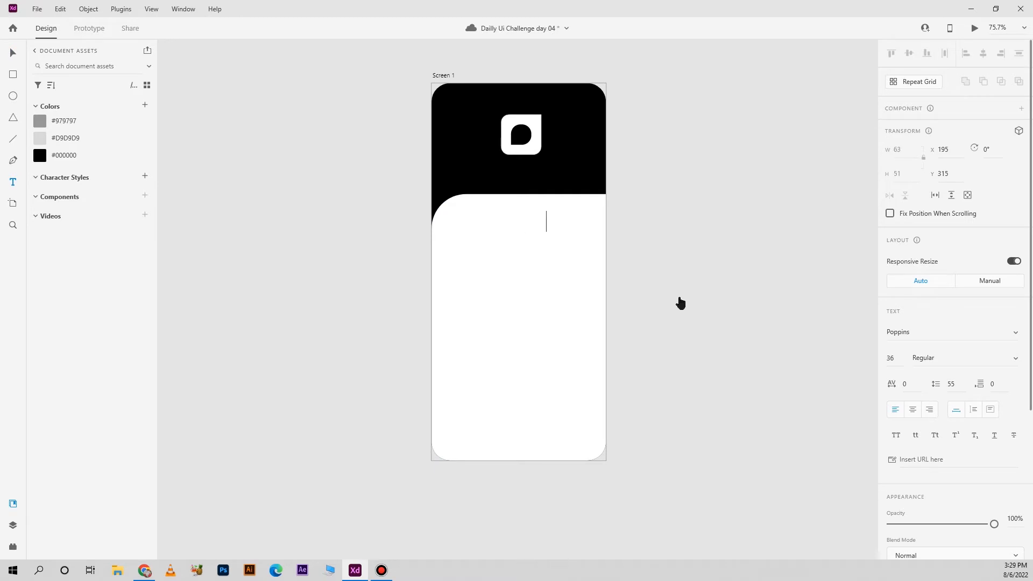
text(Logn)
Color the "Log in" text with the saved #000000 swatch
key(ctrl+a)
click(540, 225)
key(ctrl+a)
scroll(918, 385, down, 4)
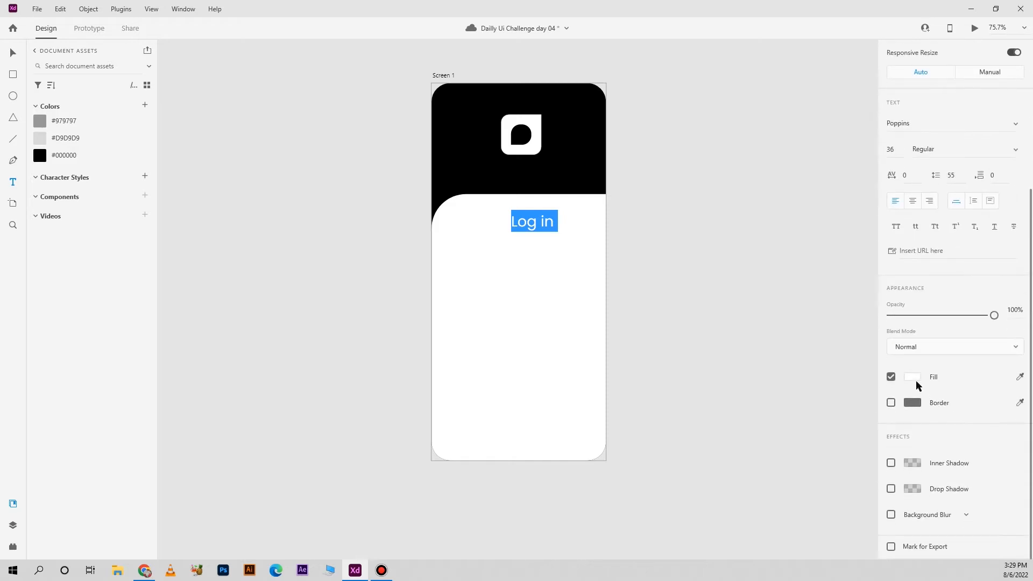
click(48, 155)
key(Escape)
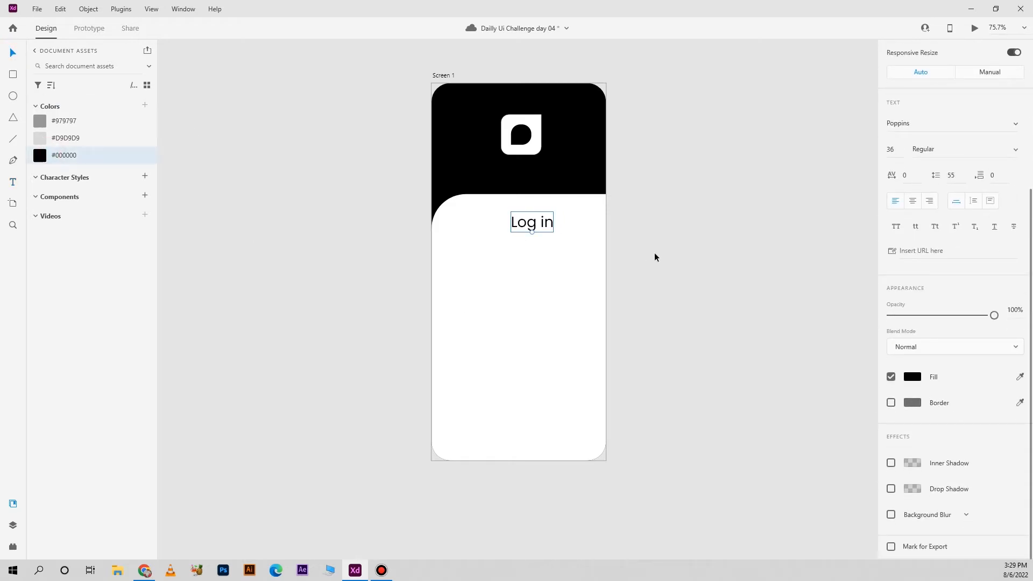
Center the "Log in" heading horizontally on the artboard and shift it slightly downward
click(770, 269)
click(549, 225)
click(983, 50)
click(728, 160)
click(532, 220)
key(alt)
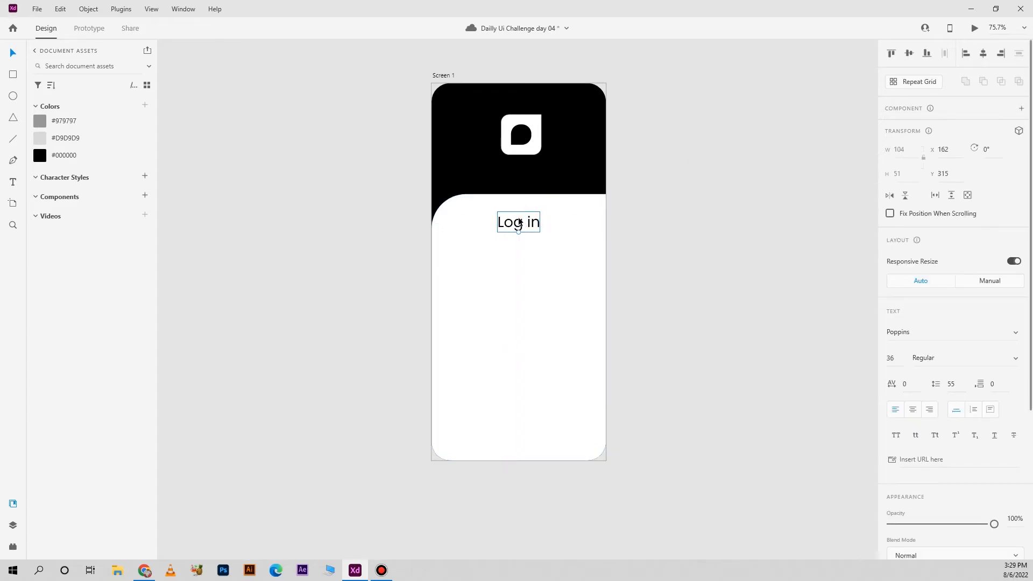
drag(519, 221, 519, 223)
click(671, 231)
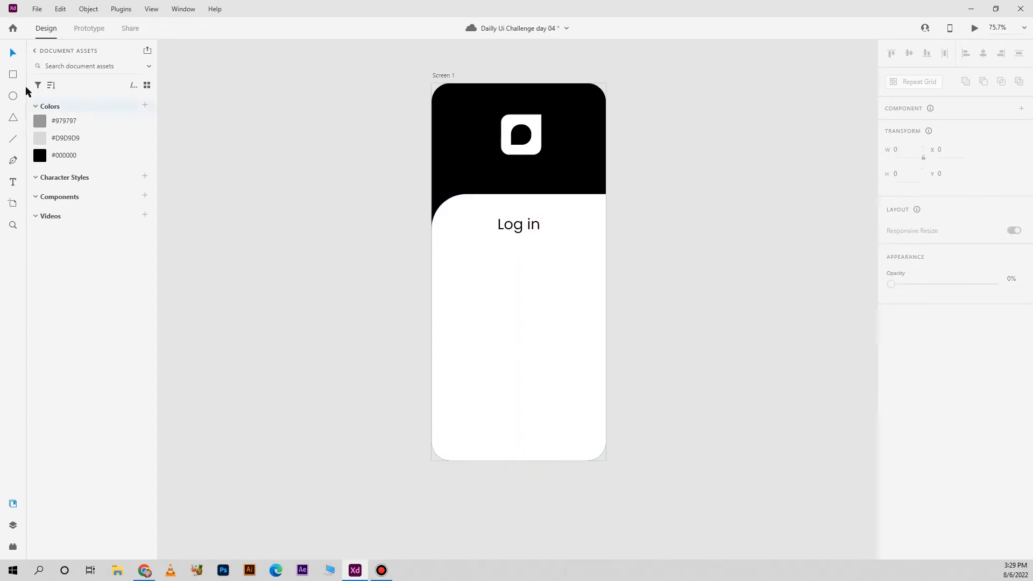
Draw an input-field rectangle below the "Log in" heading and size it 348 × 85
mouse_move(449, 250)
mouse_down()
mouse_move(572, 273)
mouse_move(589, 286)
mouse_up()
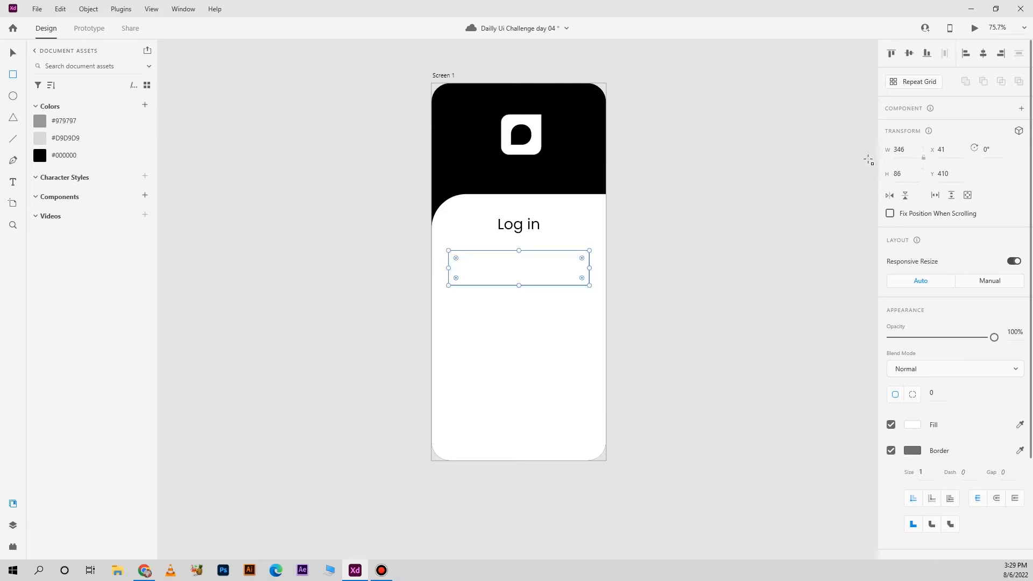
double_click(909, 149)
text(348)
key(Tab)
text(85)
key(Return)
Round the input field's corners to 20, then make only its top-right corner square
click(937, 398)
text(20)
key(Return)
drag(582, 259, 679, 227)
Replace the input field's border with a drop shadow using a blur of 10 and a color opacity of 6
click(891, 450)
scroll(971, 480, down, 2)
click(891, 489)
click(1001, 517)
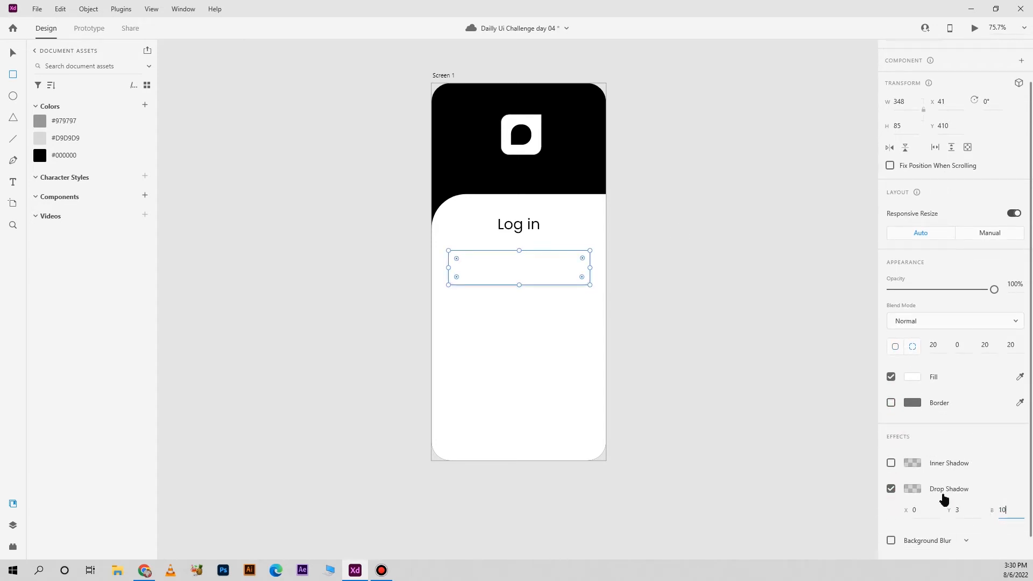
click(913, 489)
click(852, 522)
text(6)
key(Return)
Move the input field down below the "Log in" heading to Y 446
click(12, 53)
click(659, 260)
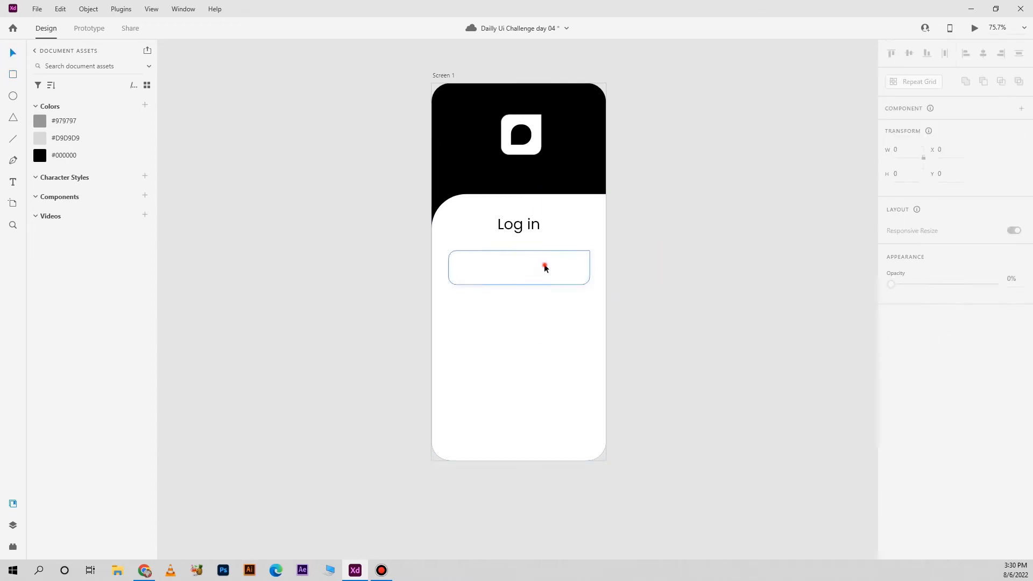
click(544, 267)
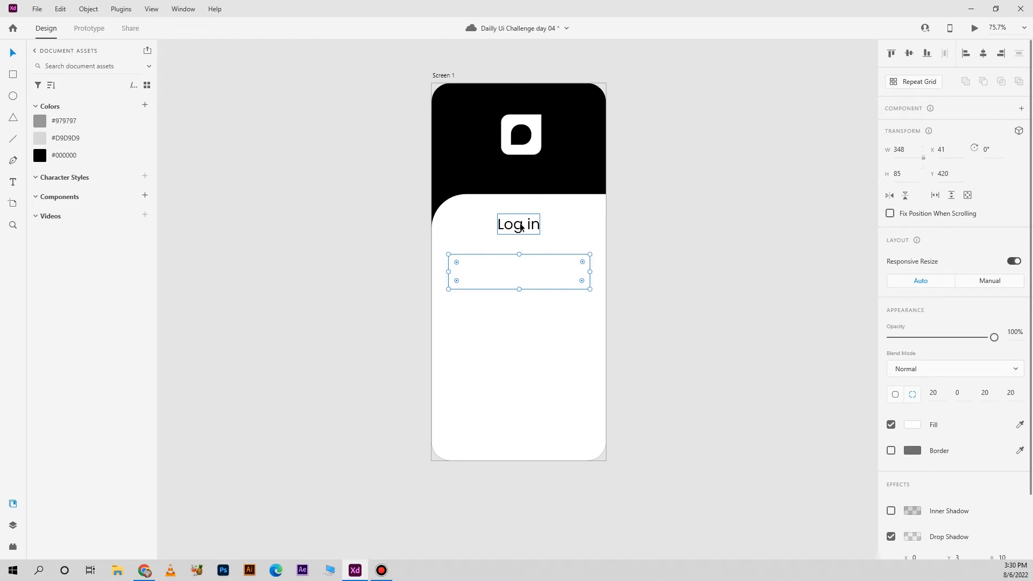
key(Escape)
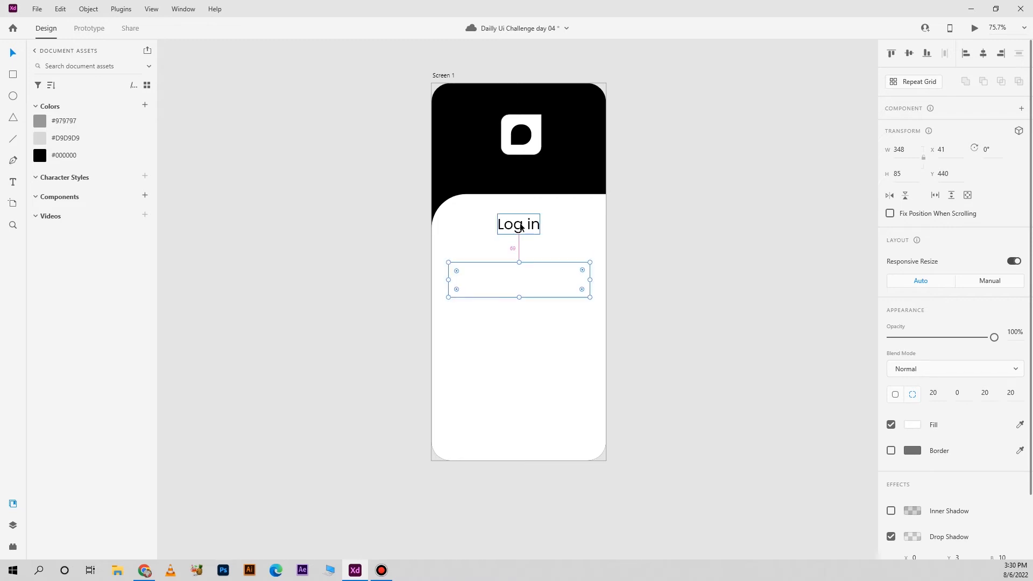
key(Up)
key(Up)
key(Up)
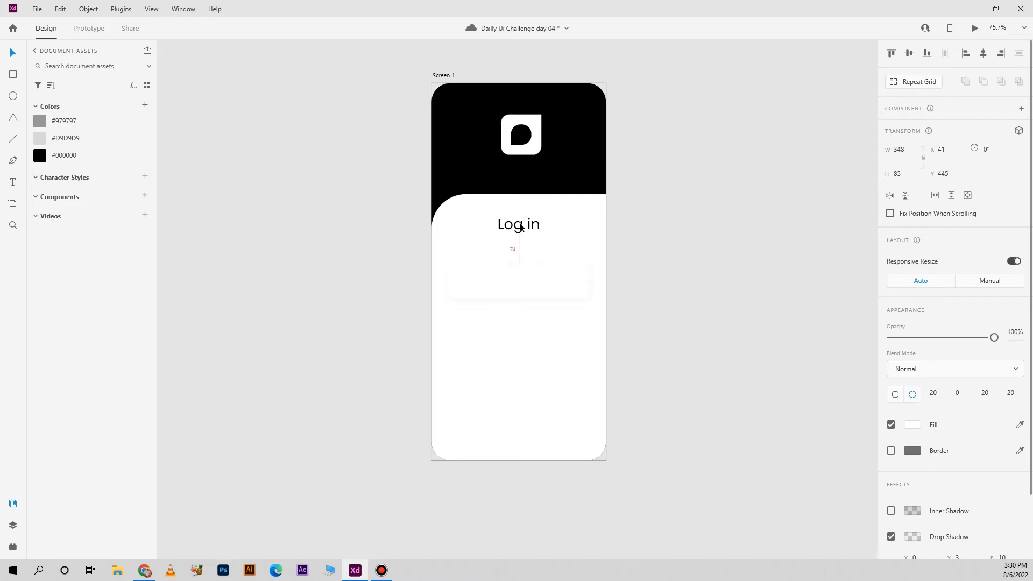
key(Down)
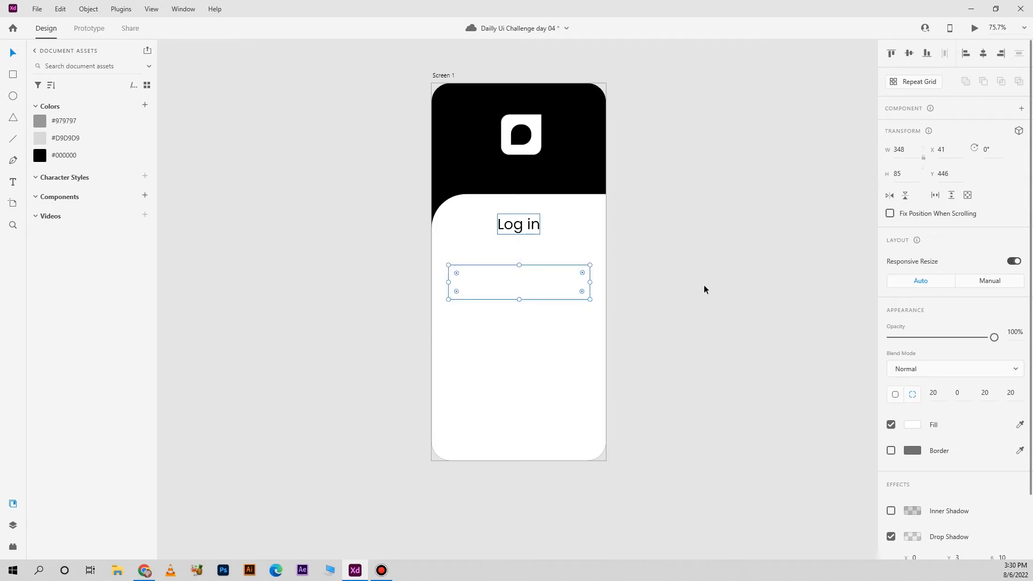
Add the text "Email" in the input field, colored #000000, in Poppins Medium at size 16
click(702, 287)
scroll(512, 287, up, 3)
key(t)
click(404, 273)
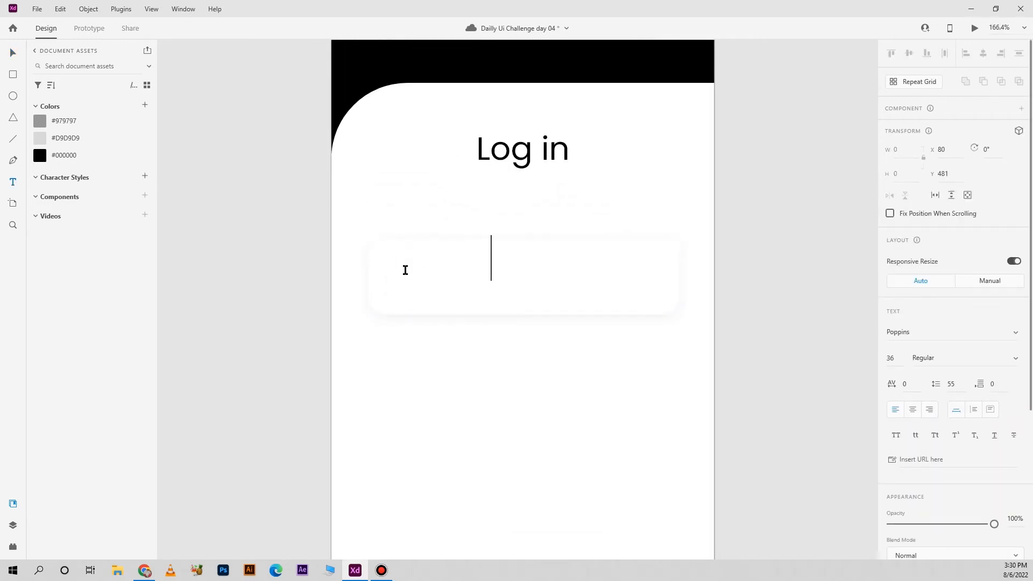
key(ctrl+a)
click(81, 154)
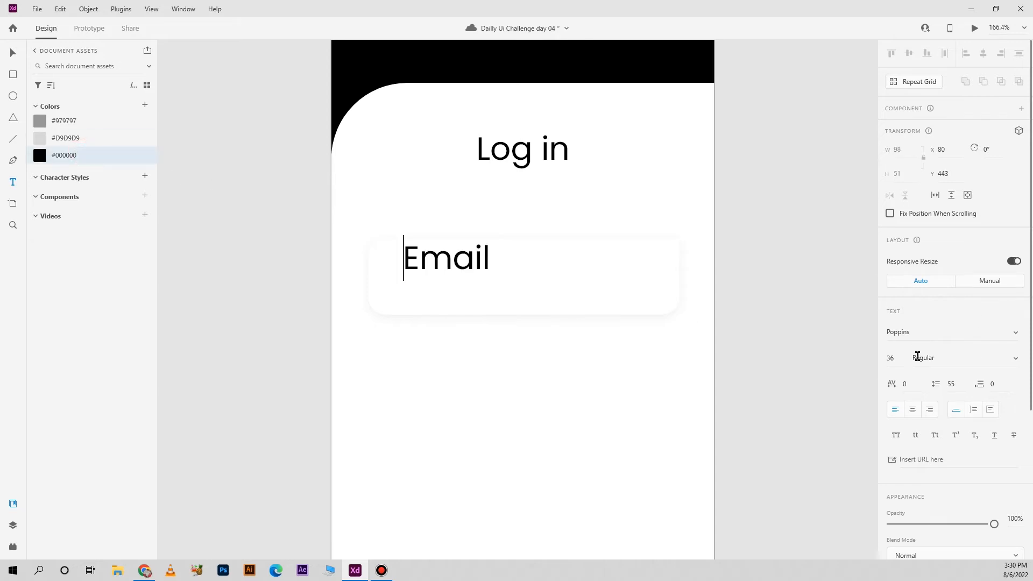
click(893, 358)
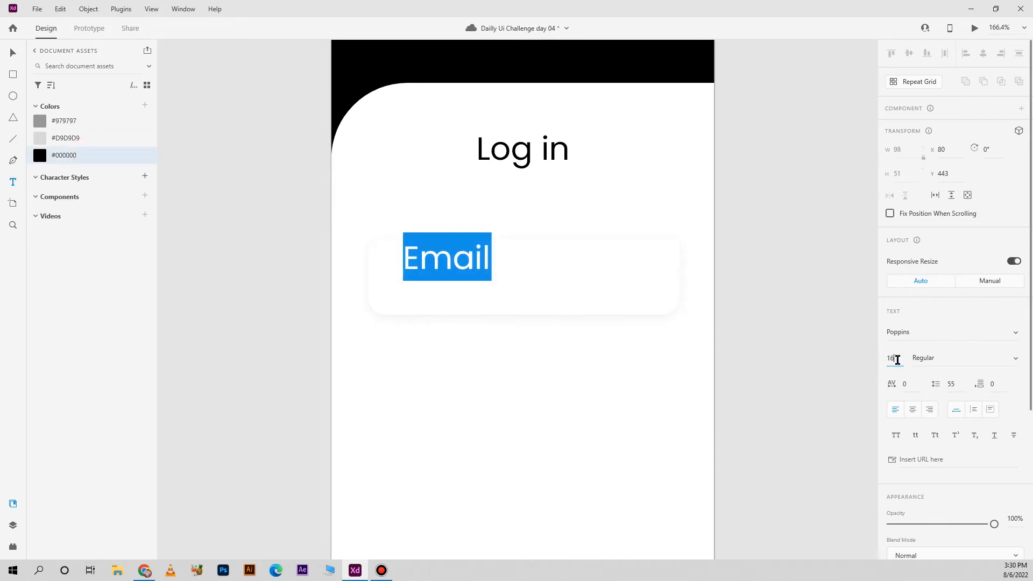
click(1014, 358)
click(947, 422)
click(12, 52)
click(807, 281)
Move the Email label into the upper-left part of the input field at X 61, Y 461
drag(417, 267, 384, 252)
key(shift+Right)
key(shift+Right)
key(shift+Down)
key(Down)
key(Down)
key(Down)
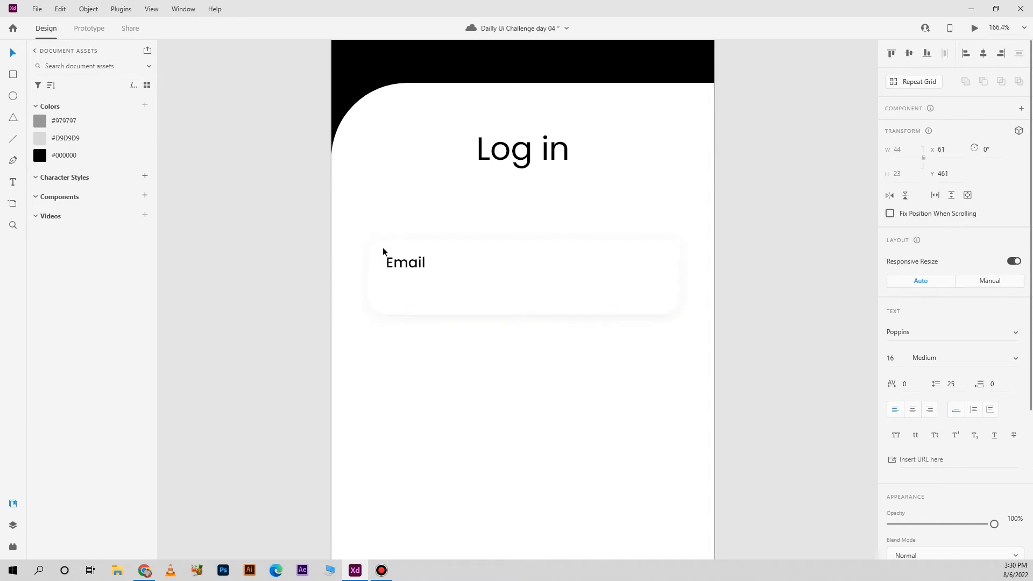
click(814, 284)
Duplicate the Email label below itself and style the copy as size 14, Regular, in #979797
alt+drag(421, 262, 417, 286)
text(14)
click(993, 358)
click(971, 316)
click(76, 122)
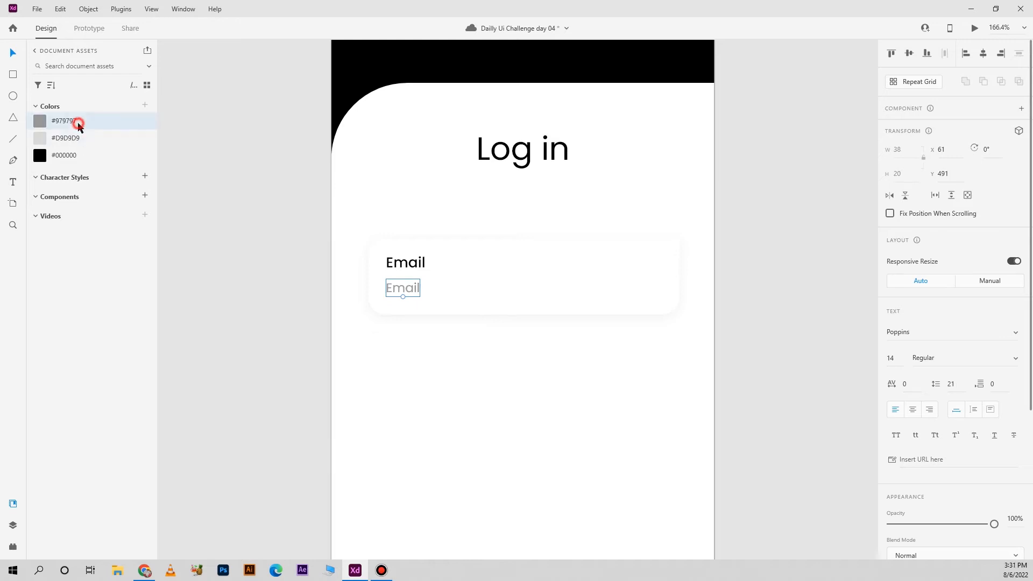
Replace the gray text copy with a sample e-mail address
double_click(411, 286)
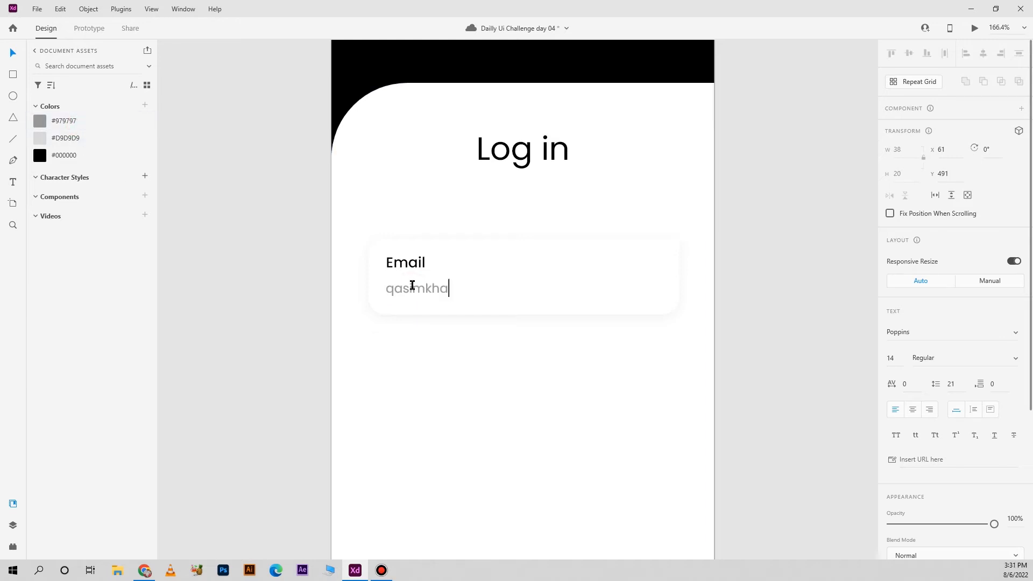
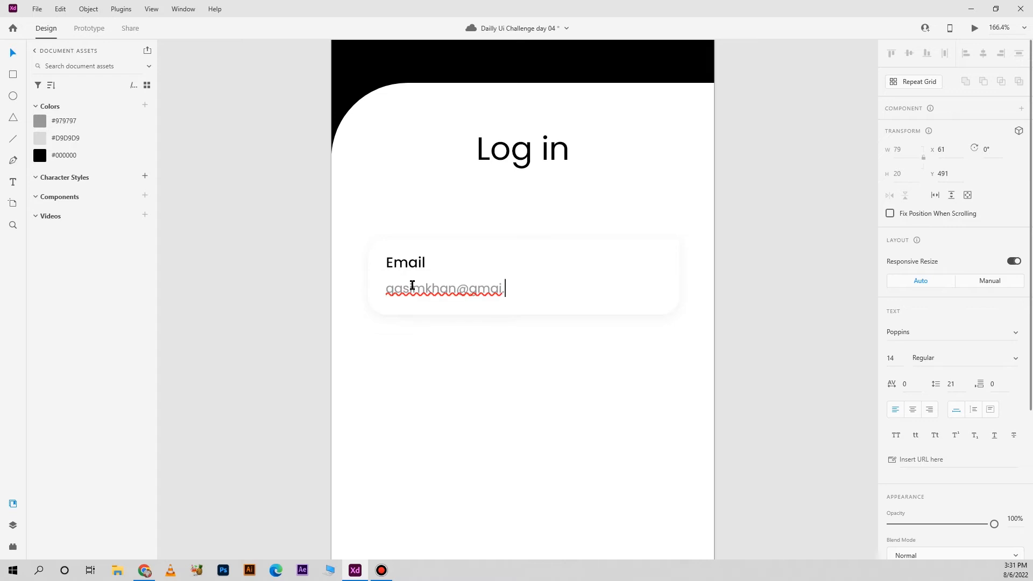
key(Left)
key(Left)
key(Left)
key(Left)
text(l)
key(Escape)
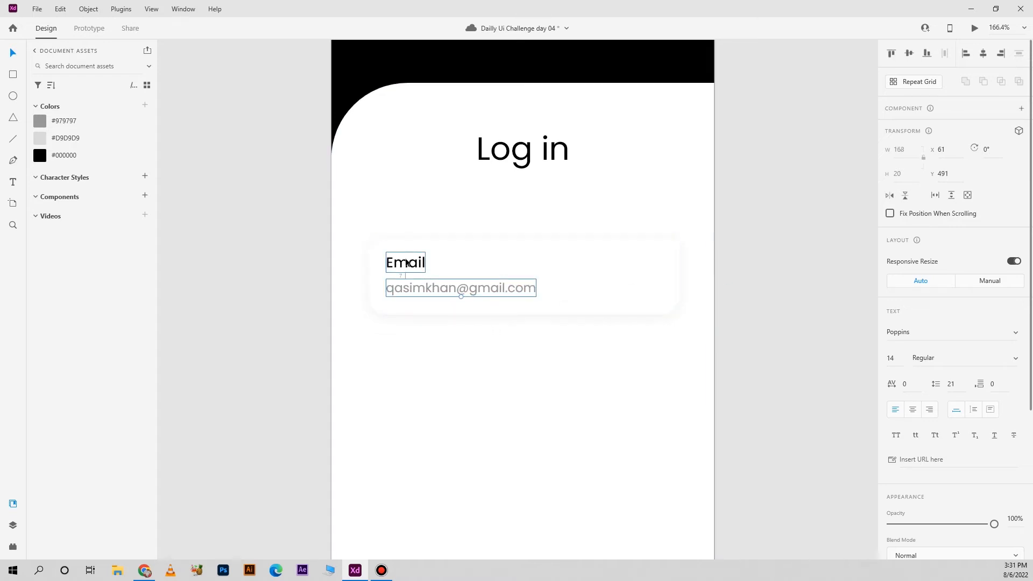
Nudge the sample e-mail address slightly lower and group it with the Email label
key(Down)
key(Down)
key(Down)
key(Down)
key(Down)
key(Down)
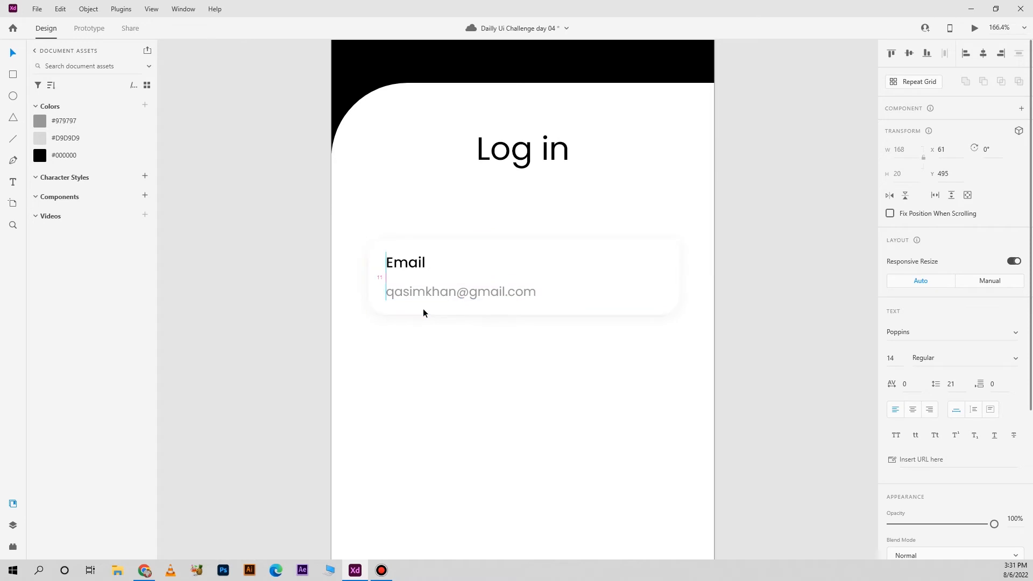
shift+click(415, 270)
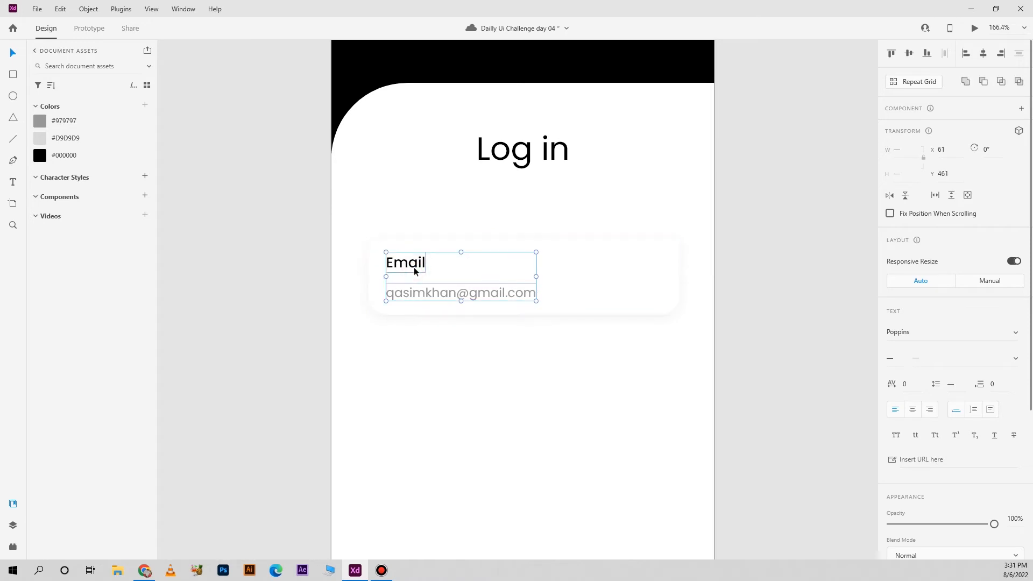
key(ctrl+g)
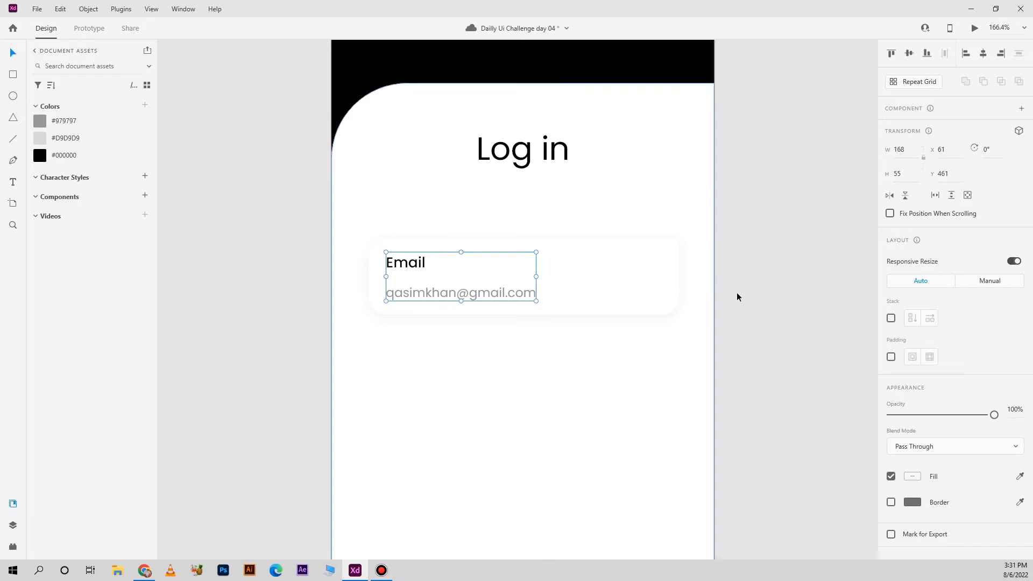
Center the input field horizontally on the artboard and shift its text group to X 60
shift+click(660, 293)
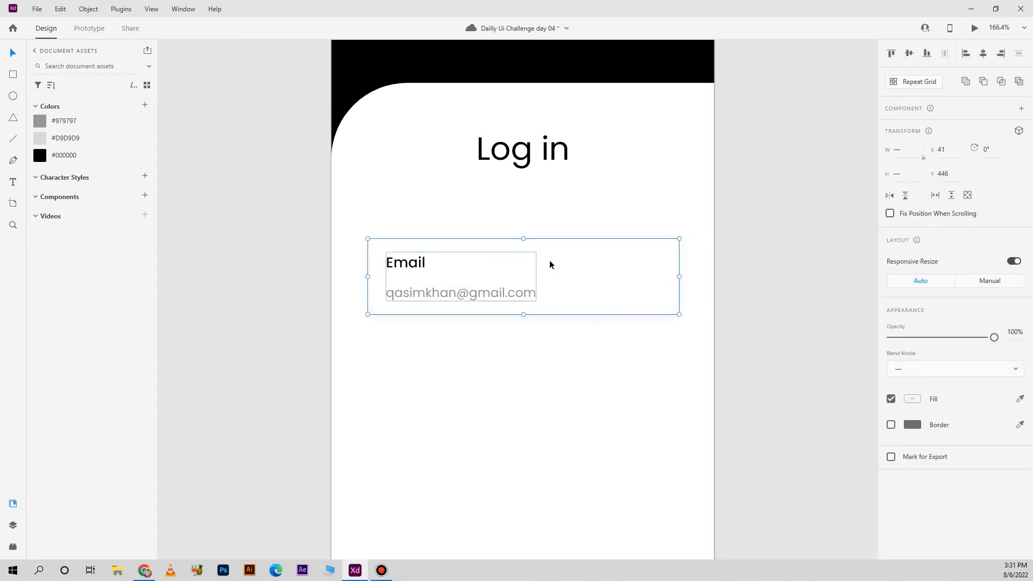
click(582, 267)
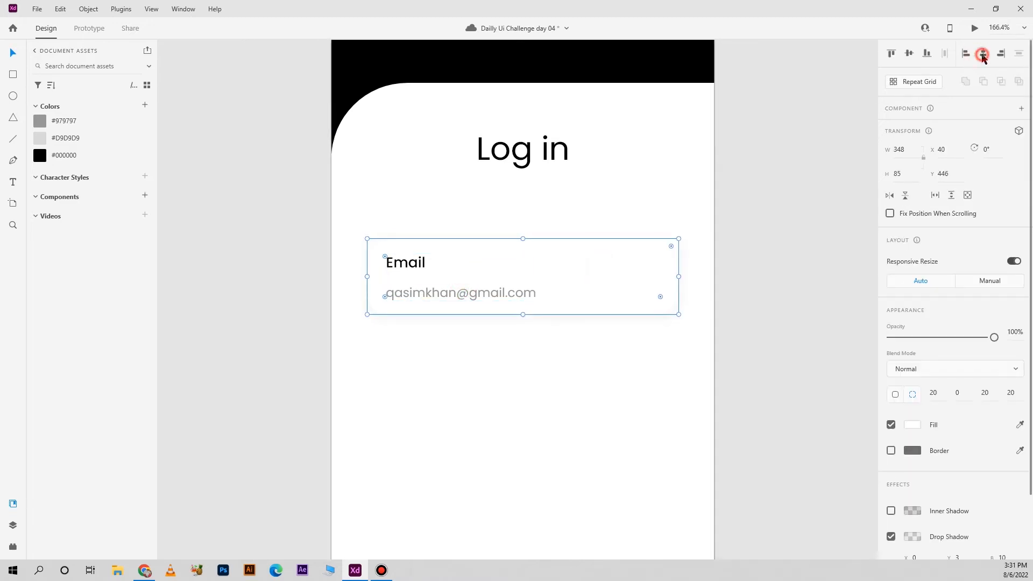
click(485, 293)
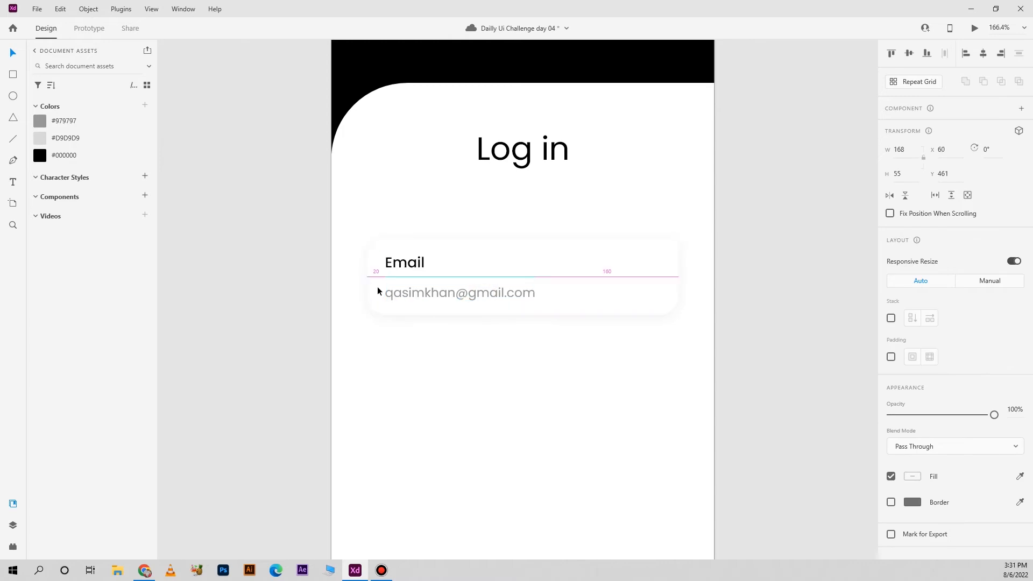
click(811, 291)
scroll(776, 319, down, 3)
click(608, 299)
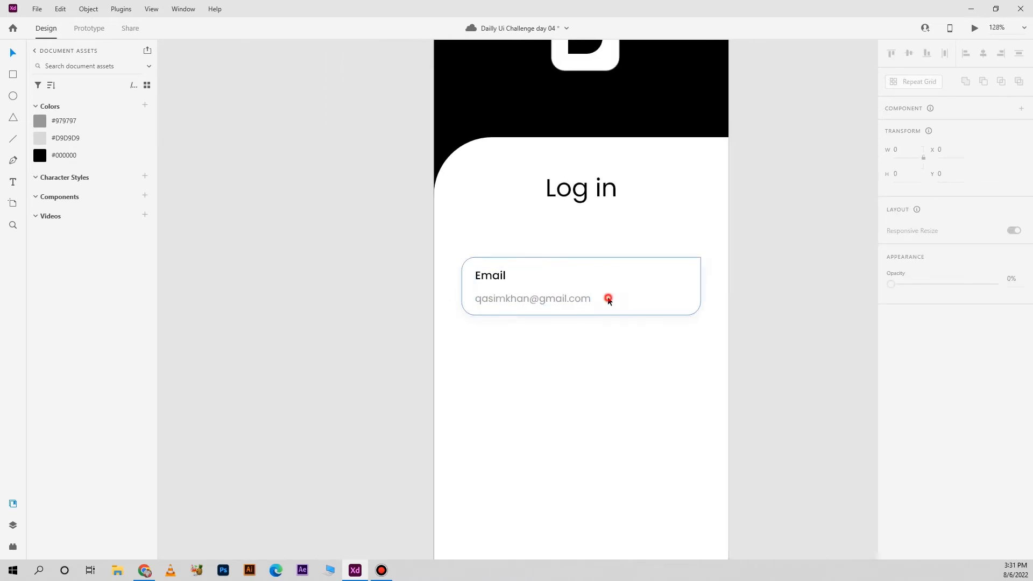
click(550, 300)
drag(550, 299, 553, 362)
key(ctrl+z)
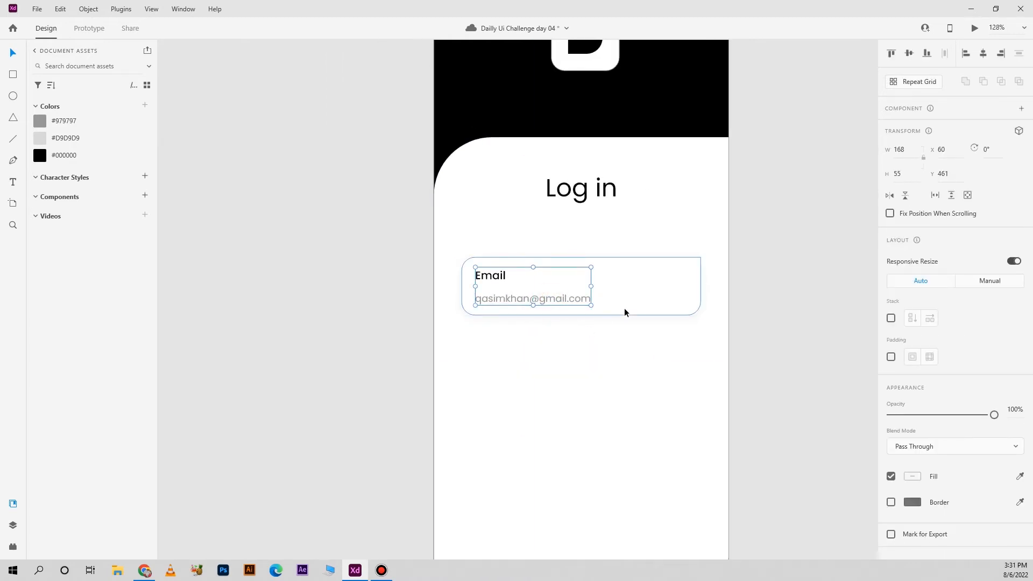
Duplicate the email field together with its text group below the original at Y 561
drag(625, 308, 625, 390)
drag(726, 469, 692, 406)
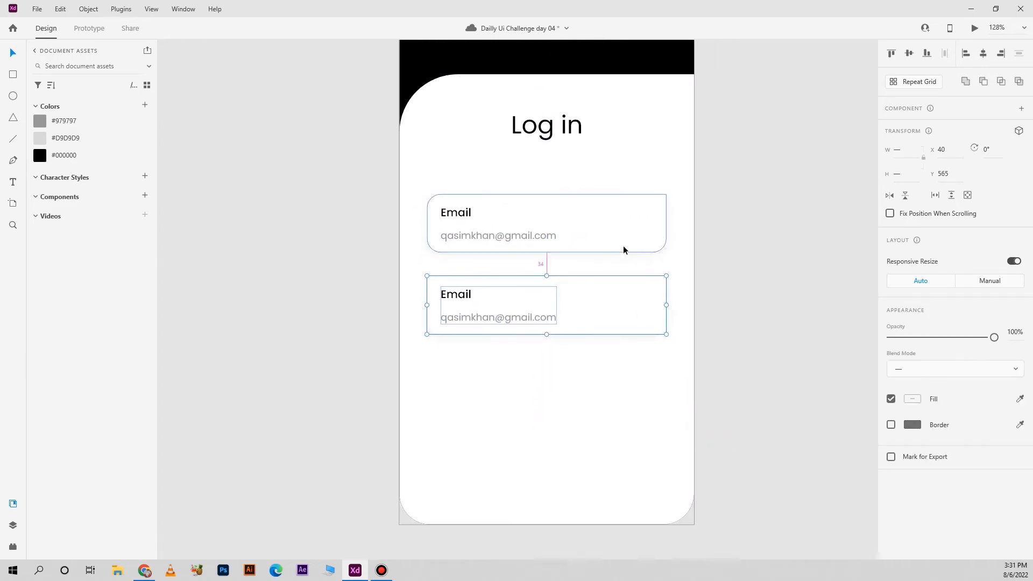
key(Up)
key(Up)
key(Up)
key(Up)
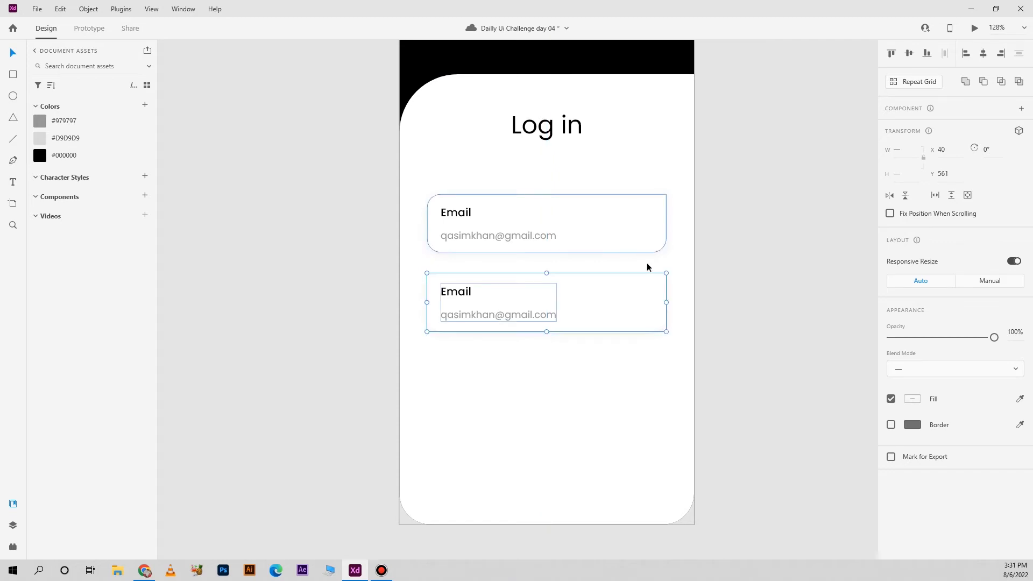
Change the label of the second input field to "Password"
click(744, 278)
double_click(458, 291)
double_click(458, 292)
text(Passwa)
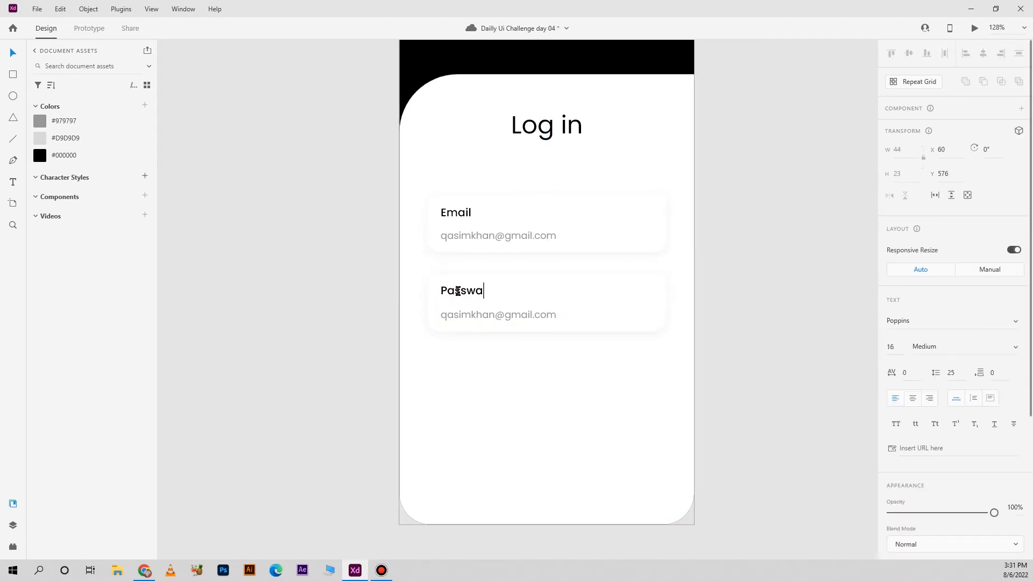
text(r##)
key(Escape)
Delete the sample e-mail address from the Password field
click(705, 312)
right_click(500, 314)
click(544, 166)
click(745, 238)
click(520, 312)
key(Delete)
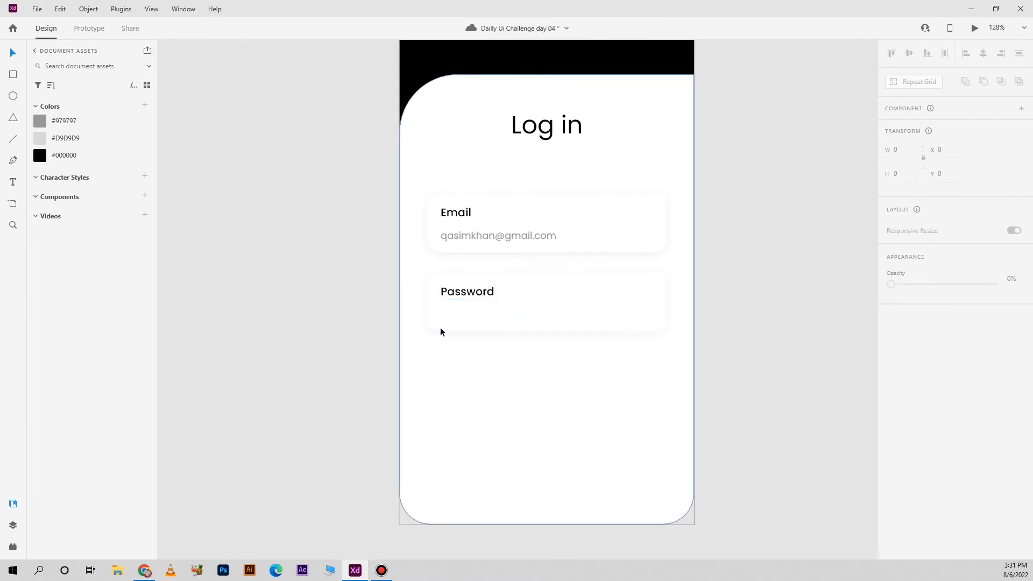
Draw an 11 × 11 circle below the Password label, filled with #D9D9D9 and without a border
scroll(442, 327, up, 3)
click(13, 96)
drag(442, 300, 449, 306)
click(908, 153)
click(903, 174)
text(11)
key(Return)
click(56, 138)
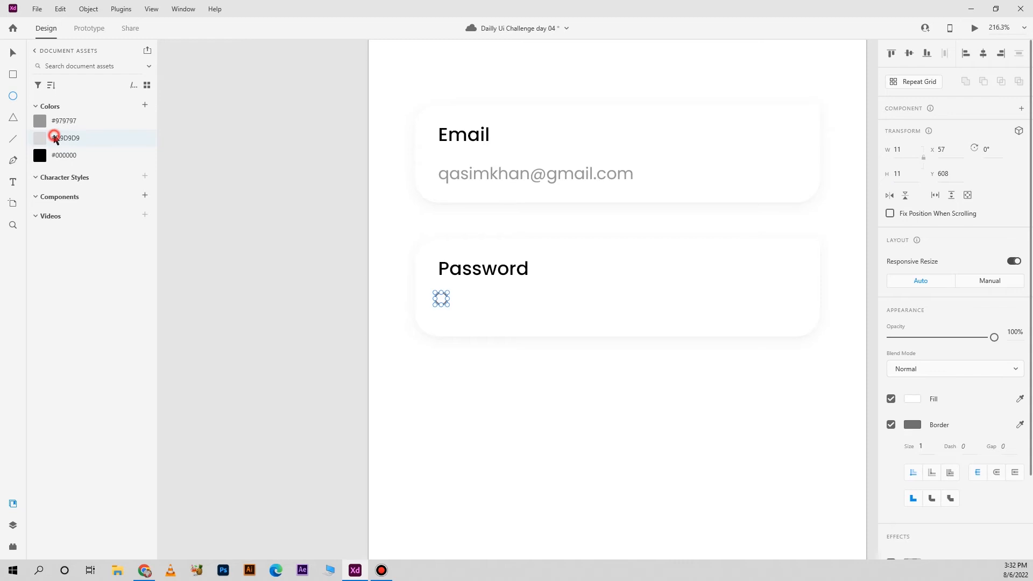
click(891, 424)
Copy the gray circle into an evenly spaced row of eight password dots below the Password label
key(v)
drag(441, 303, 576, 307)
shift+click(517, 303)
shift+click(491, 302)
drag(613, 311, 617, 311)
click(551, 389)
scroll(552, 390, down, 3)
drag(623, 464, 440, 387)
click(727, 330)
Duplicate the Password field's rectangle below the field at Y 676
scroll(698, 336, down, 2)
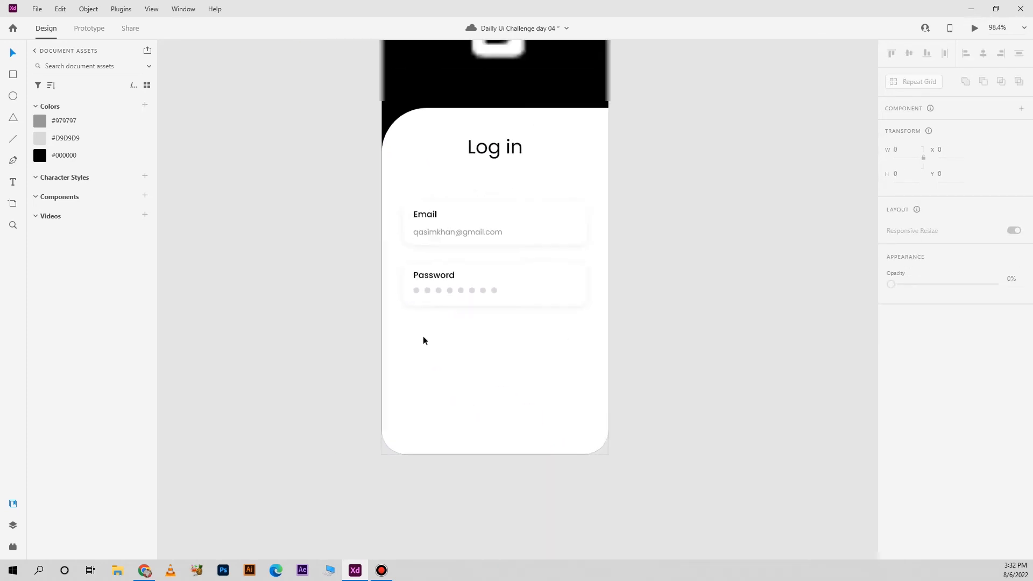
drag(557, 284, 557, 336)
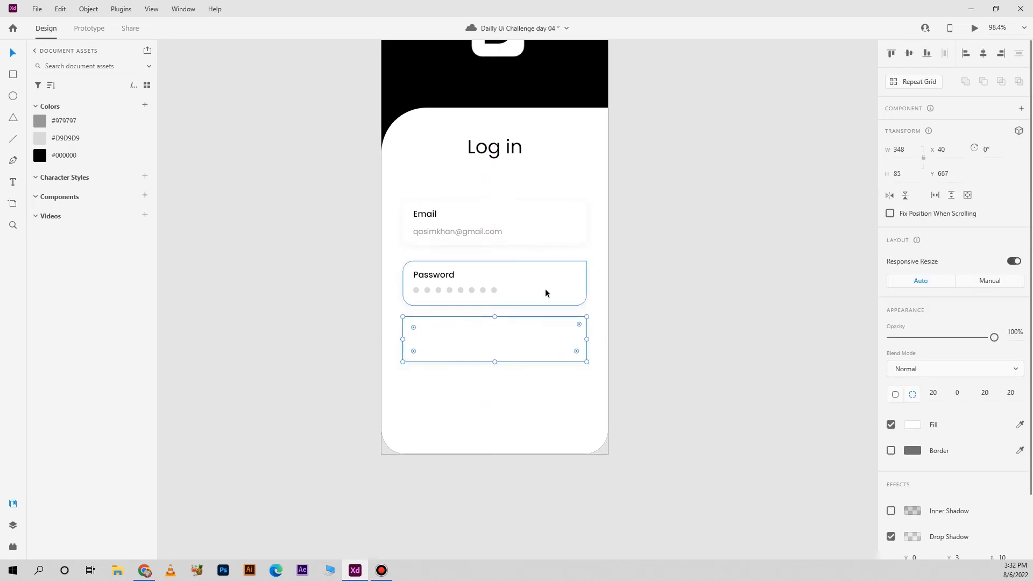
key(Down)
key(Down)
key(Down)
key(Down)
key(Down)
key(Down)
key(Down)
key(Down)
key(Down)
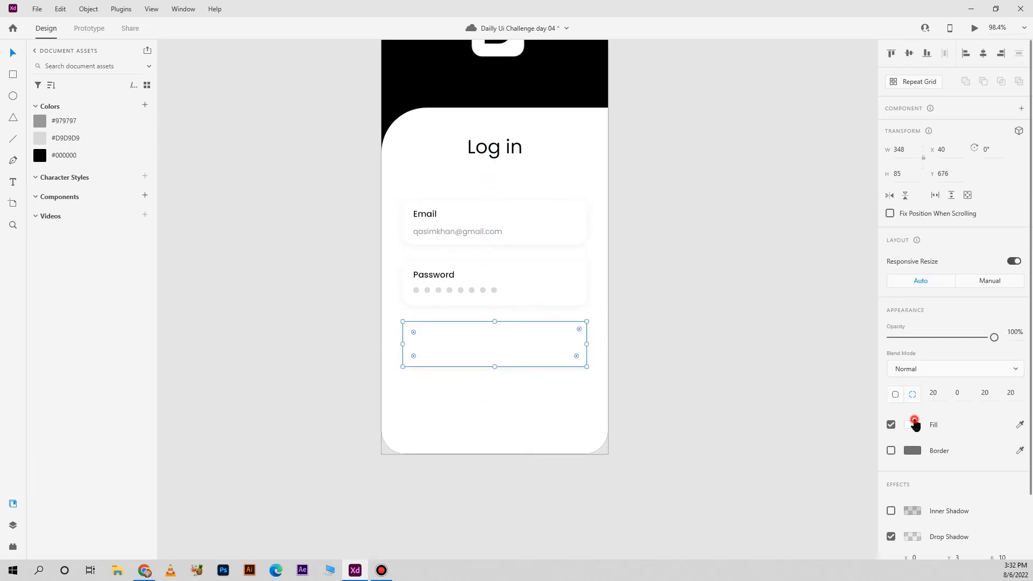
Turn the copied rectangle into a button with a #000000 fill and a height of 60
click(65, 156)
click(916, 174)
text(60)
key(Return)
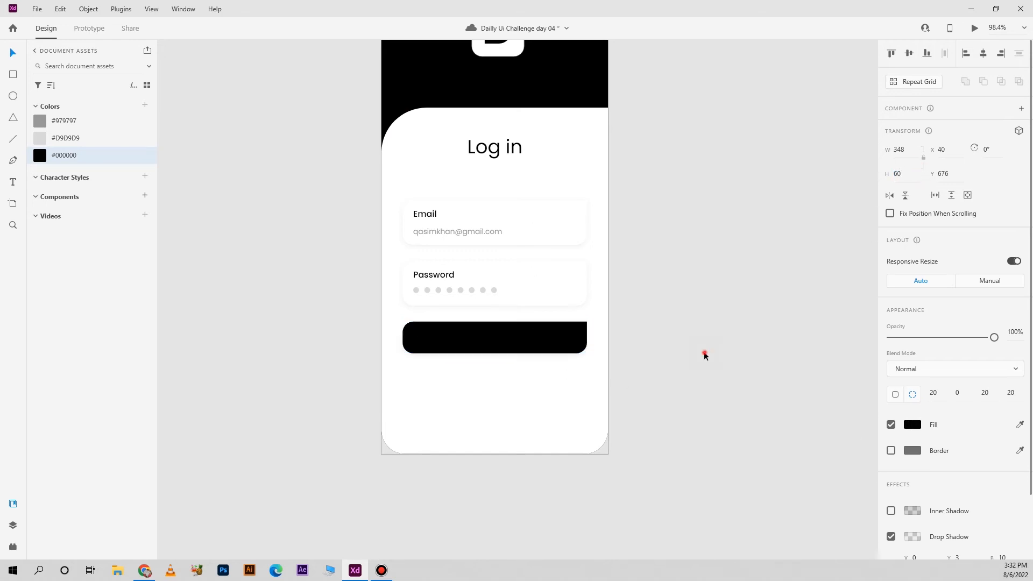
click(704, 352)
Copy the Password label onto the middle of the black button and make its text white
drag(444, 273, 496, 272)
drag(505, 323, 503, 344)
scroll(915, 334, down, 4)
click(913, 377)
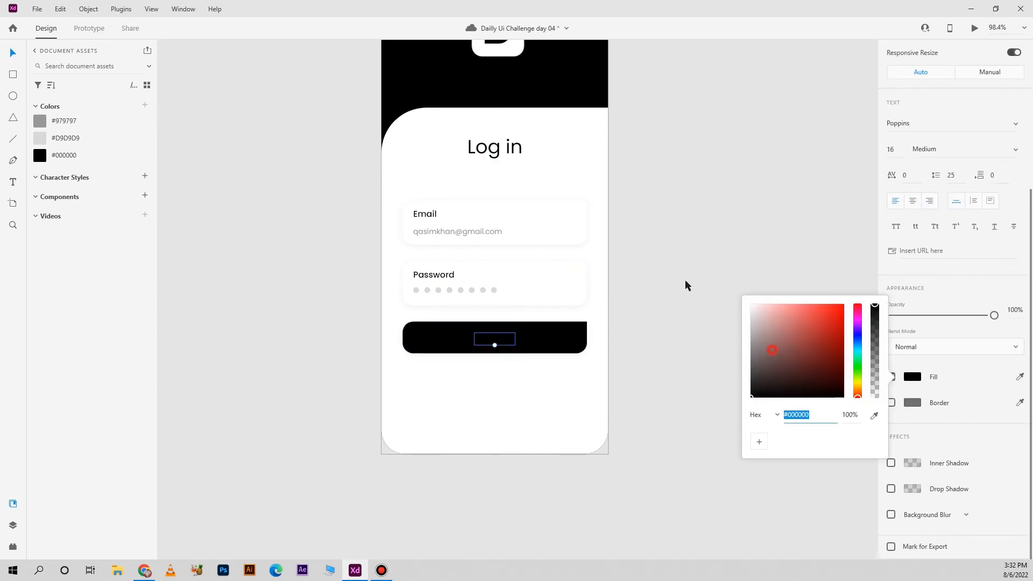
drag(773, 351, 685, 280)
shift+click(527, 338)
click(702, 326)
Set the button label's font size to 14 and center it on the button
click(495, 338)
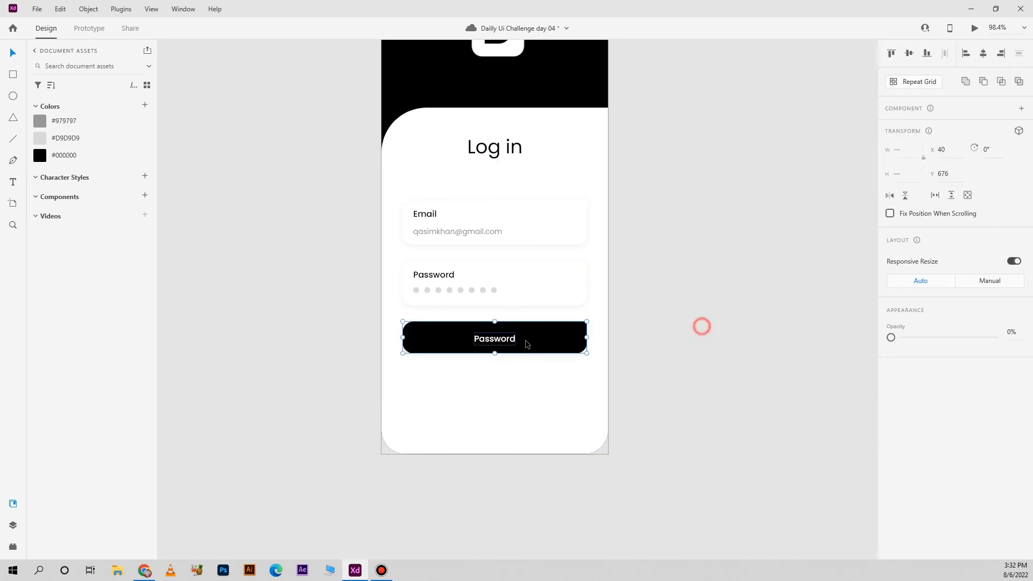
click(902, 201)
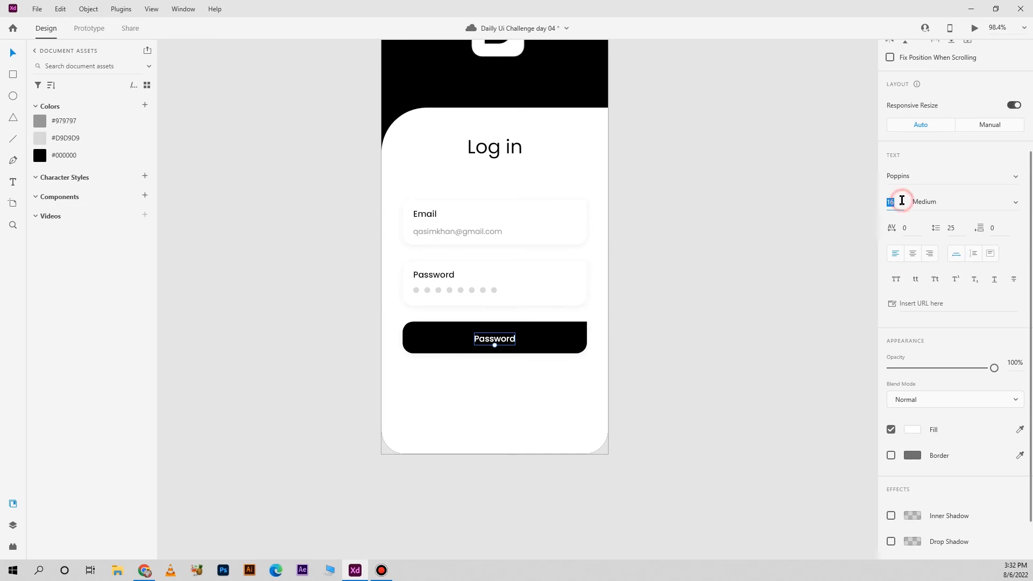
key(Return)
shift+click(549, 347)
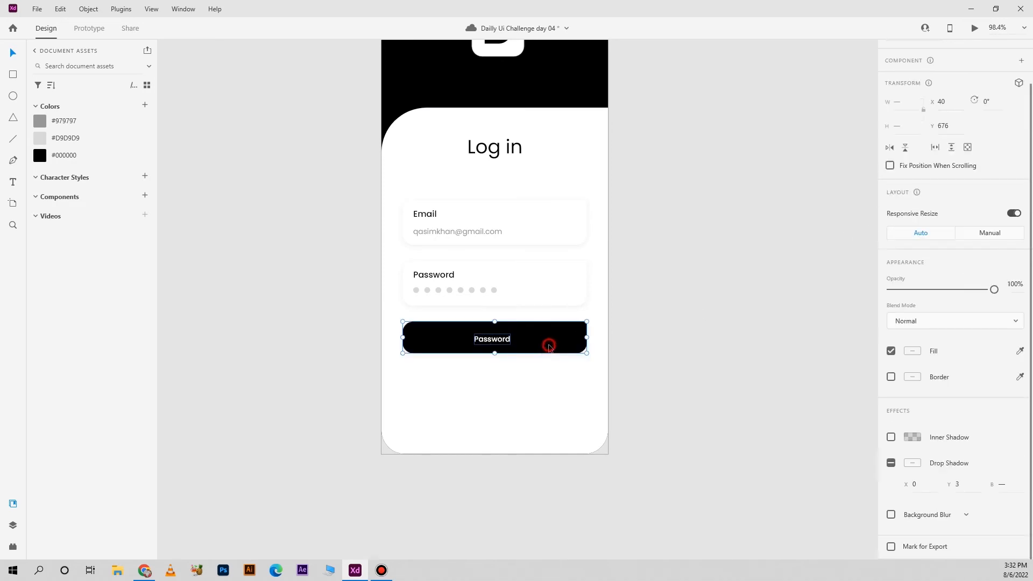
scroll(980, 97, up, 1)
click(983, 52)
click(742, 247)
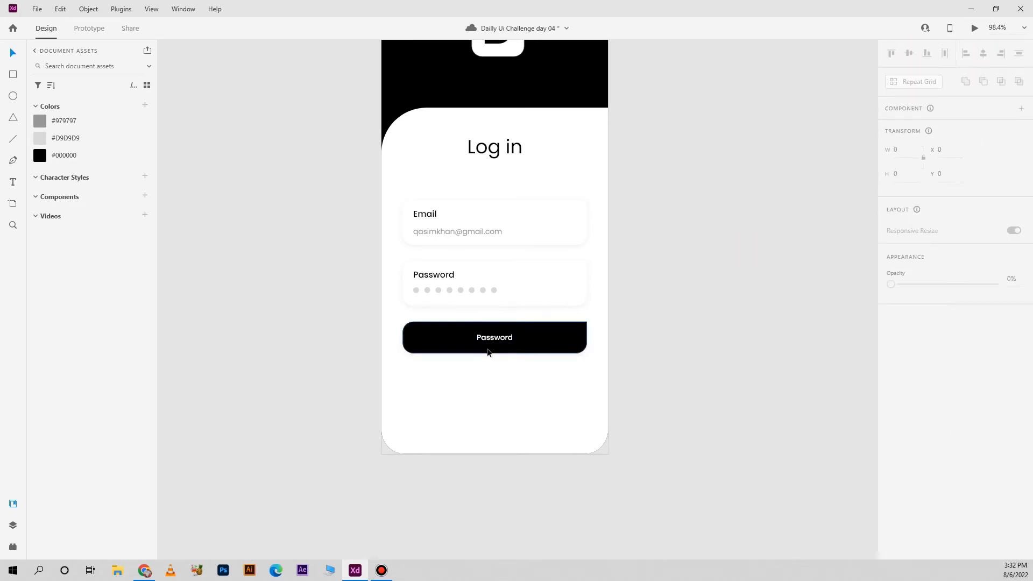
Change the button label to "Log in" and center it horizontally on the button again
double_click(496, 337)
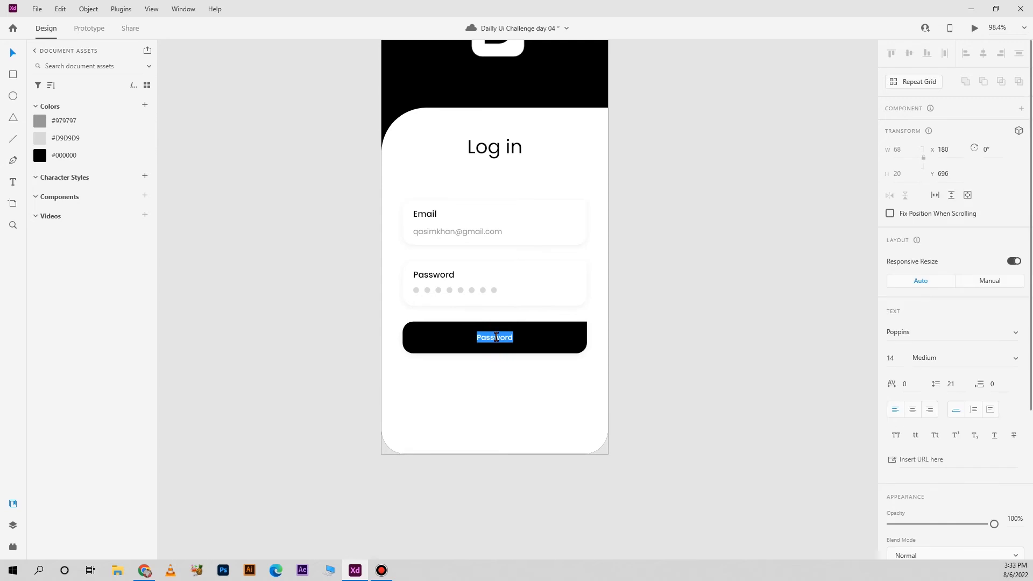
text(Log in)
click(650, 375)
click(543, 339)
click(983, 51)
click(763, 212)
Add the text "Don't have any account?" below the Log in button and color it #000000
drag(634, 439, 604, 411)
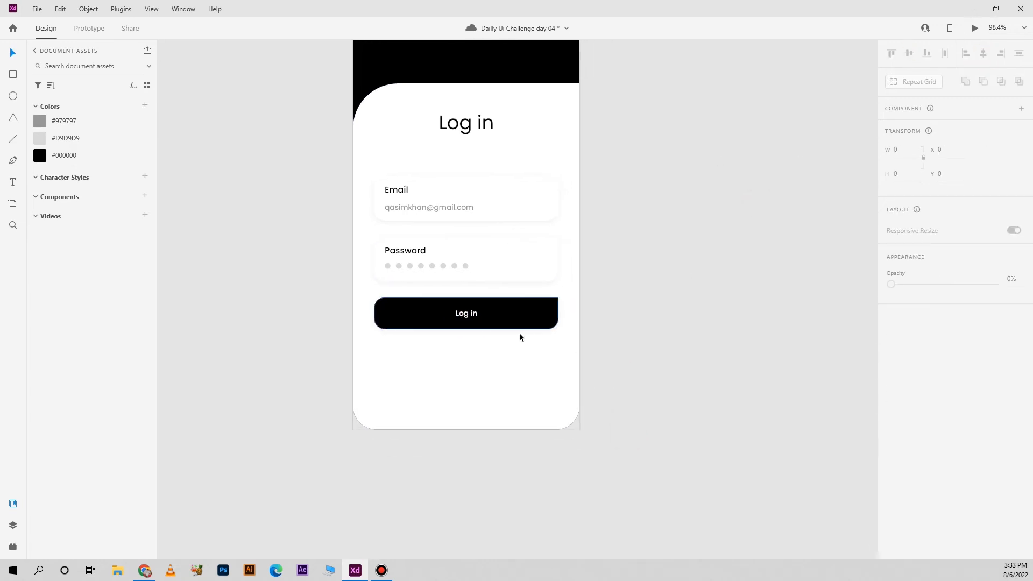
key(t)
click(395, 390)
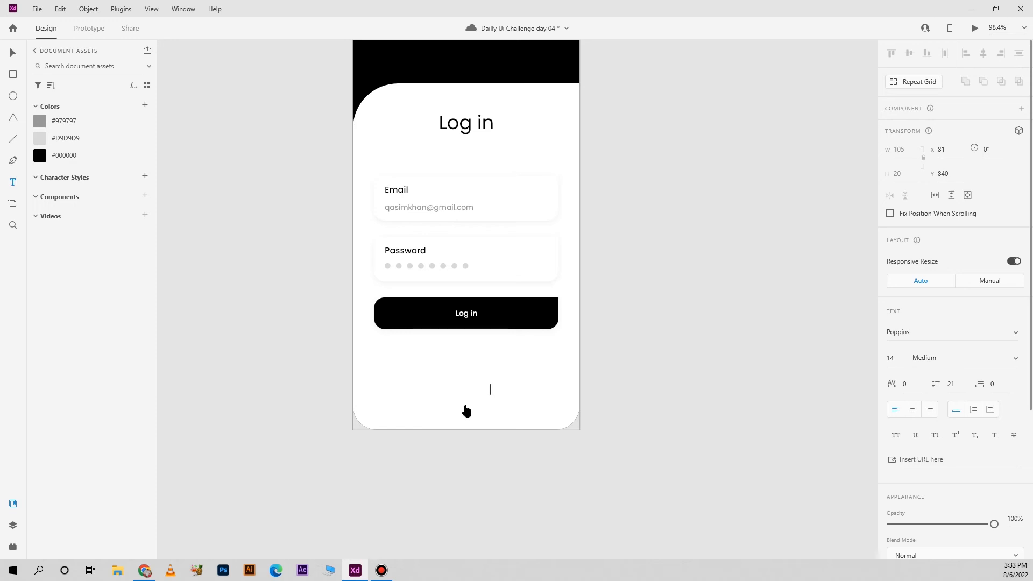
key(ctrl+a)
scroll(914, 441, down, 4)
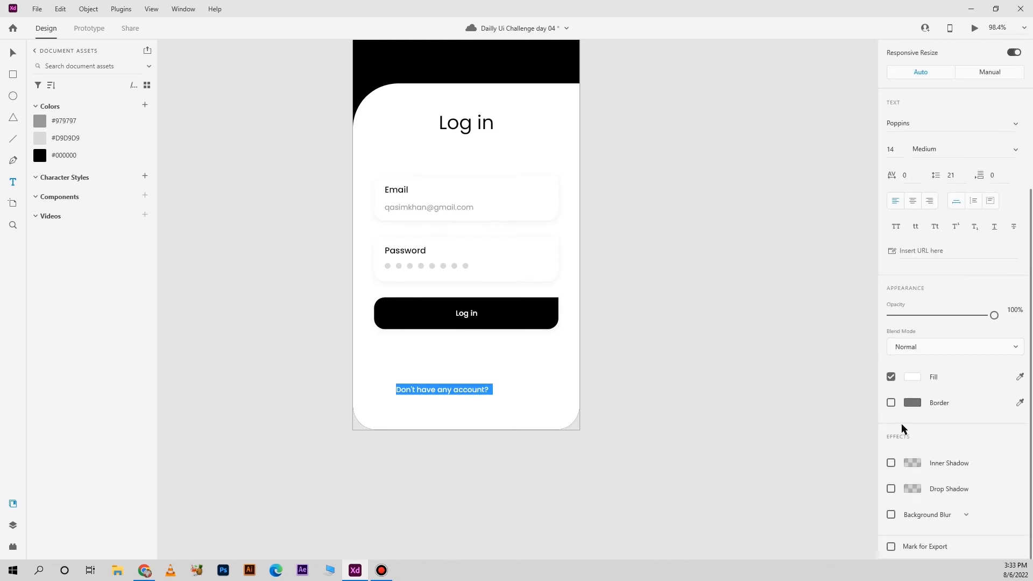
click(95, 153)
click(895, 344)
click(489, 390)
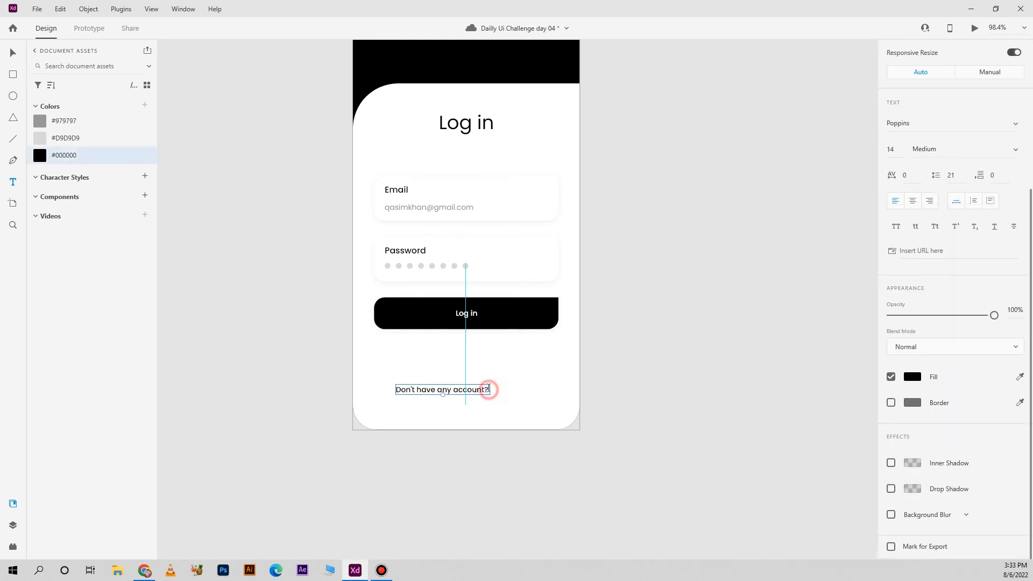
Extend the prompt below the Log in button to read "Don't have any account? Sign up"
double_click(490, 390)
click(489, 391)
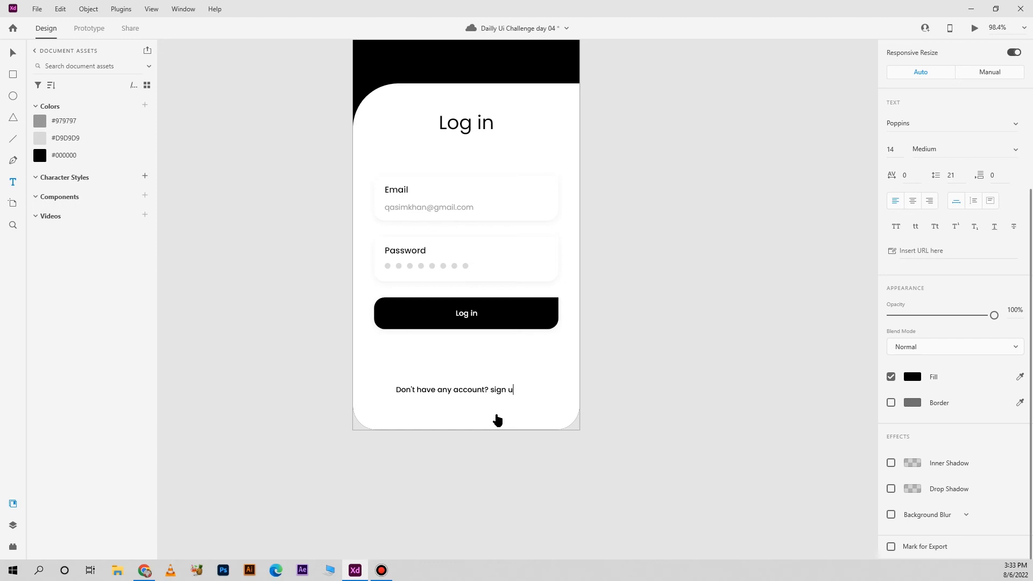
click(493, 392)
key(Escape)
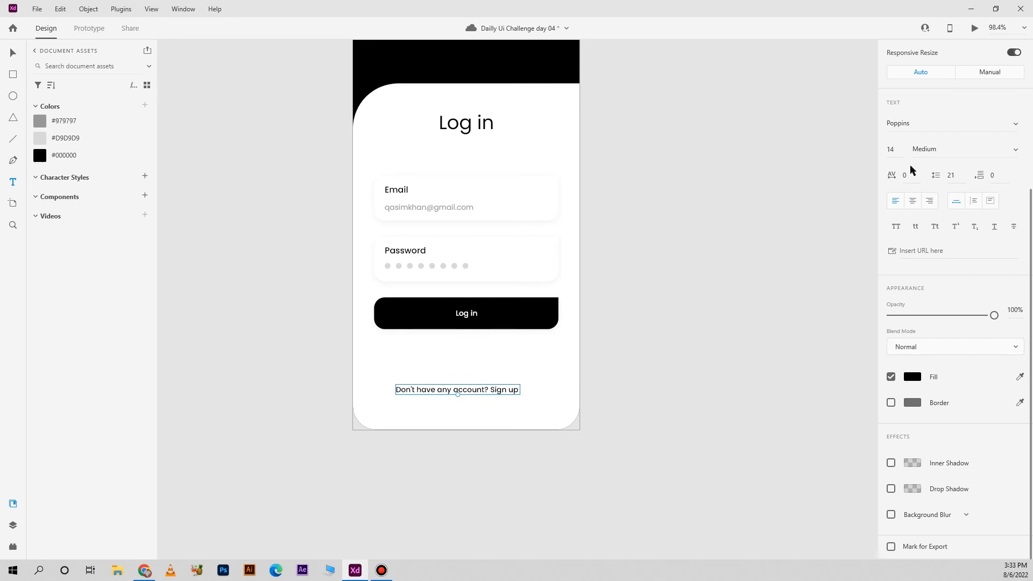
Center the sign-up prompt horizontally on the artboard and move it down to Y 856
click(13, 52)
drag(806, 201, 770, 275)
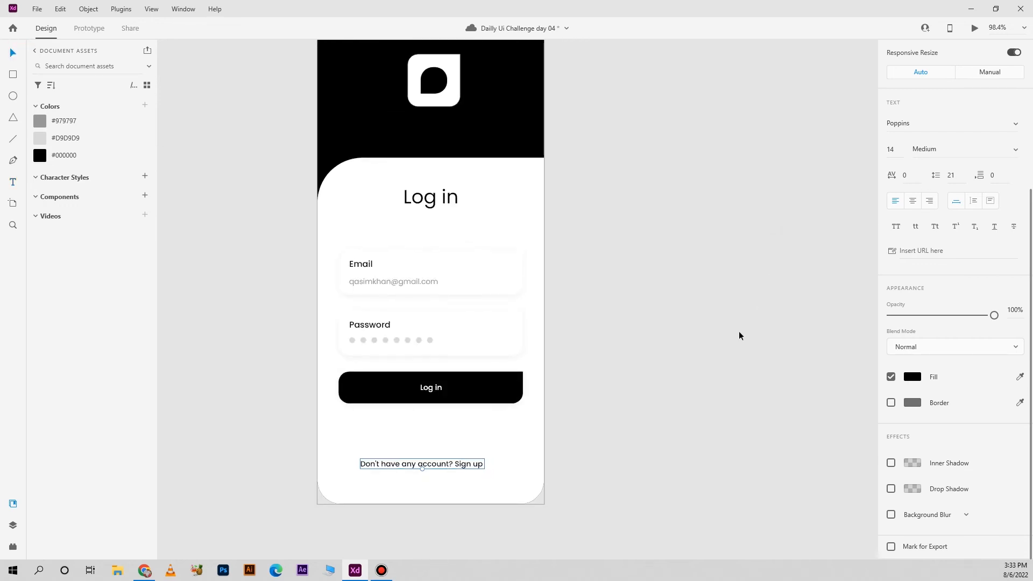
scroll(941, 222, up, 3)
scroll(942, 221, up, 1)
click(983, 53)
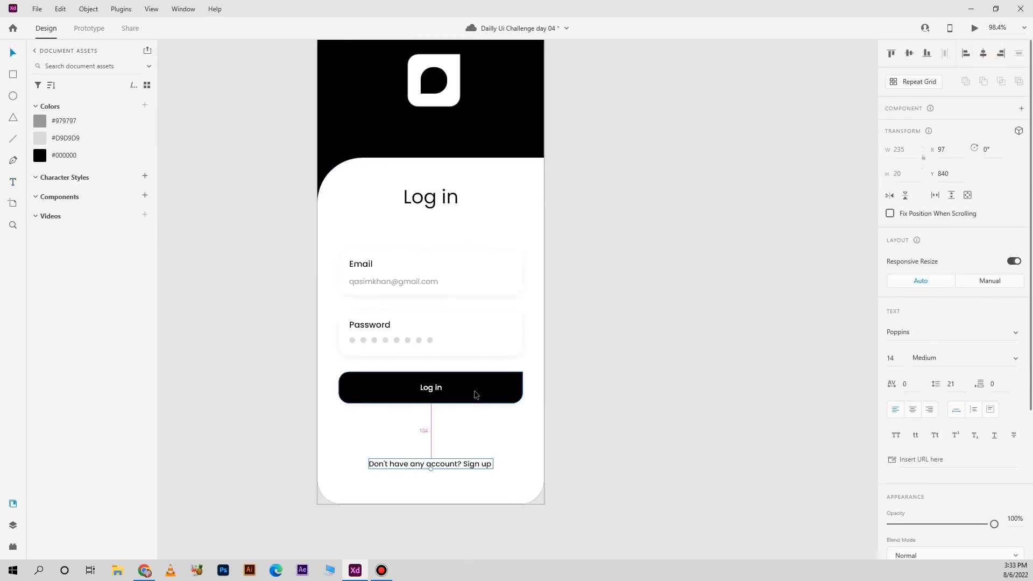
key(shift+Down)
key(Down)
key(Down)
key(Down)
key(Down)
key(Down)
key(Down)
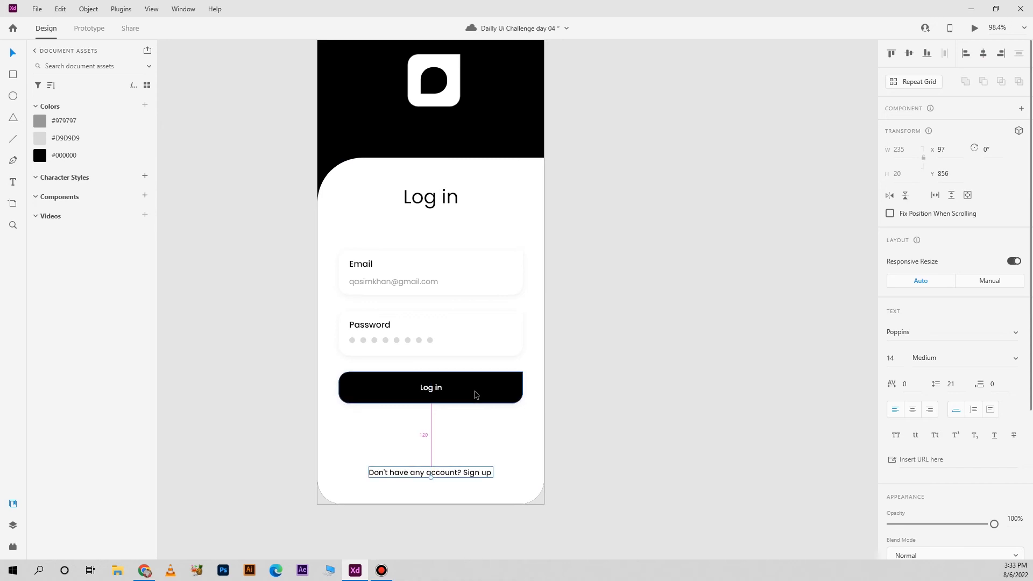
click(612, 438)
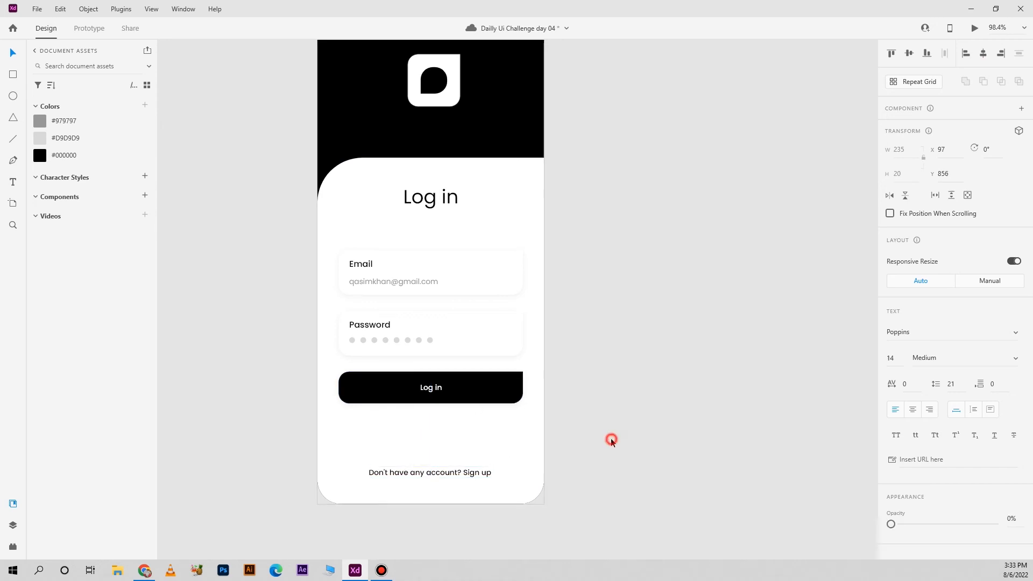
Duplicate the whole Screen 1 artboard
scroll(612, 438, down, 3)
drag(636, 411, 563, 398)
click(380, 176)
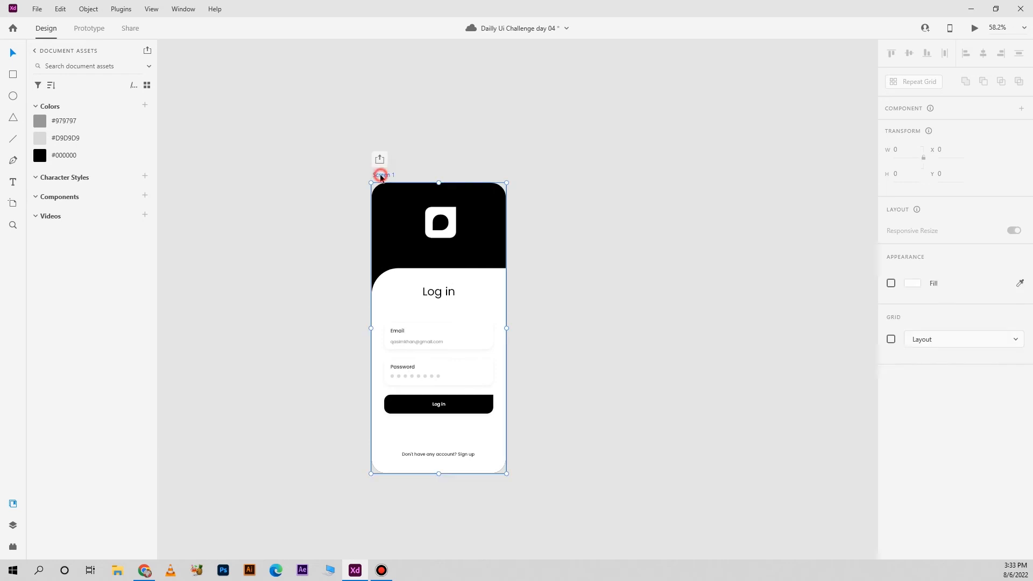
key(ctrl+d)
click(701, 263)
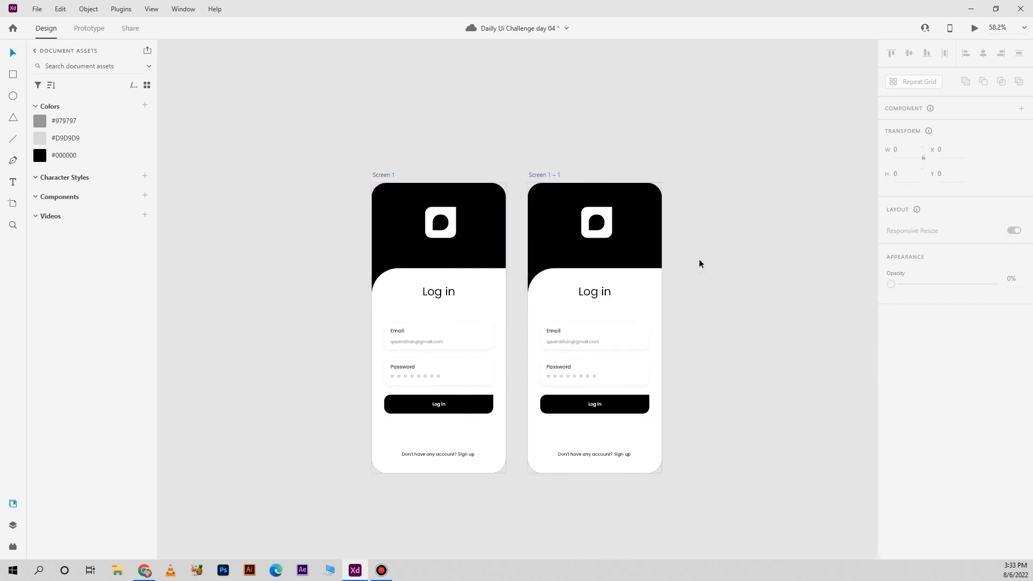
Delete the logo from the duplicated screen, then set the white panel's height to 790 and raise it over the black header
click(602, 226)
key(Delete)
click(595, 277)
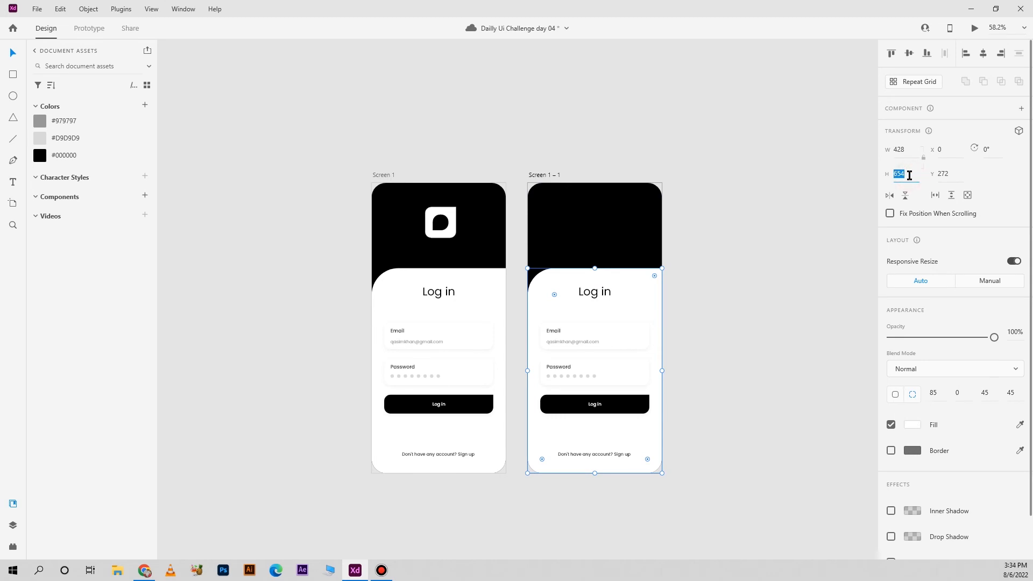
key(Return)
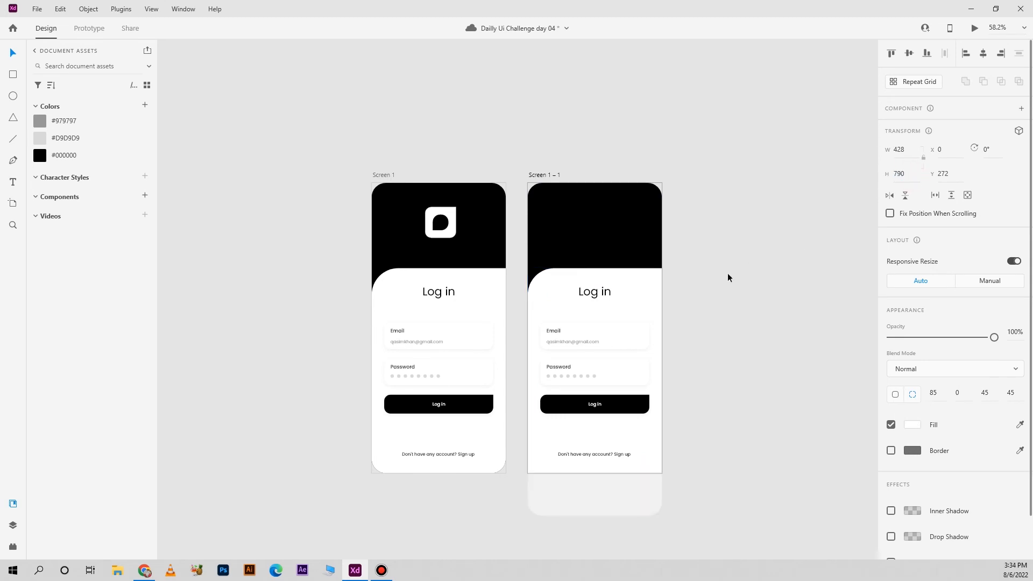
drag(640, 302, 638, 260)
Move the duplicated screen's "Log in" heading up into the black header and color it #FFFFFF
click(596, 292)
drag(595, 292, 596, 212)
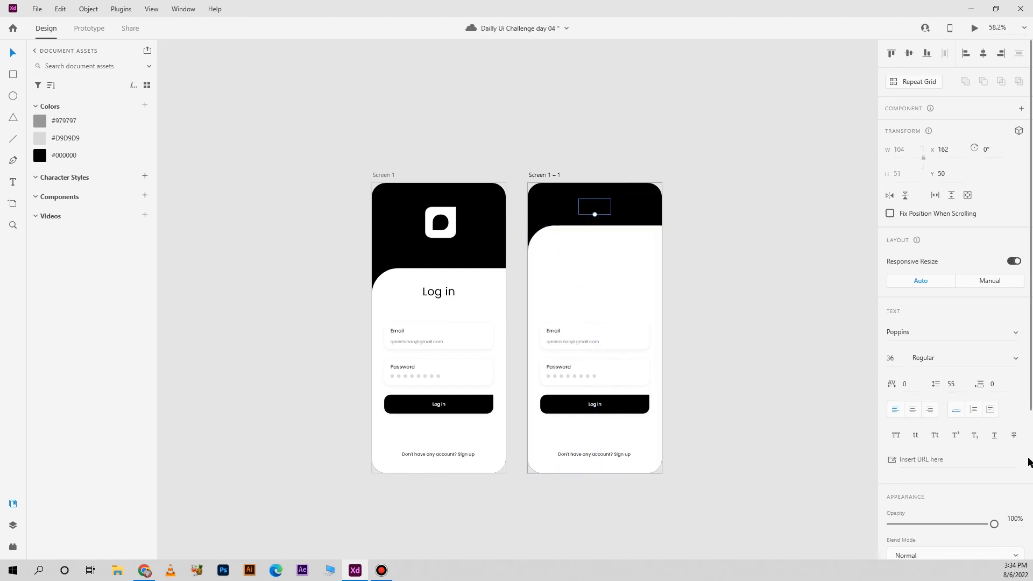
scroll(913, 404, down, 4)
click(911, 378)
drag(769, 349, 747, 264)
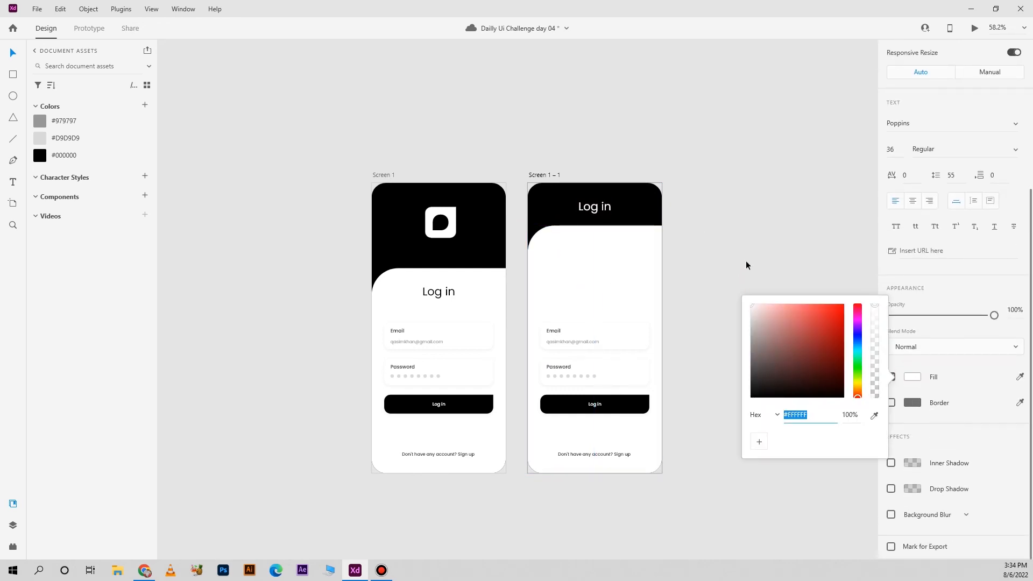
click(745, 262)
drag(594, 208, 592, 205)
click(731, 214)
Place two stacked copies of the Email field above the original one on the duplicated screen
click(585, 342)
drag(604, 342, 613, 287)
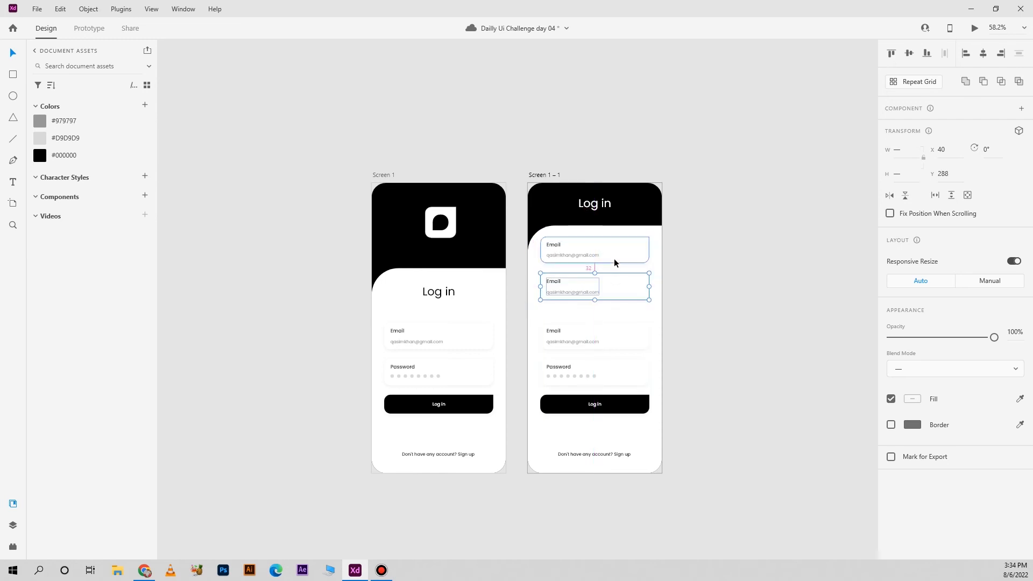
key(Up)
click(617, 344)
shift+click(619, 372)
shift+click(623, 404)
drag(618, 407, 619, 422)
key(ctrl+z)
Move the original Email field, the Password field and the Log in button down together on the duplicated screen
click(734, 353)
drag(694, 319, 549, 406)
shift+click(575, 431)
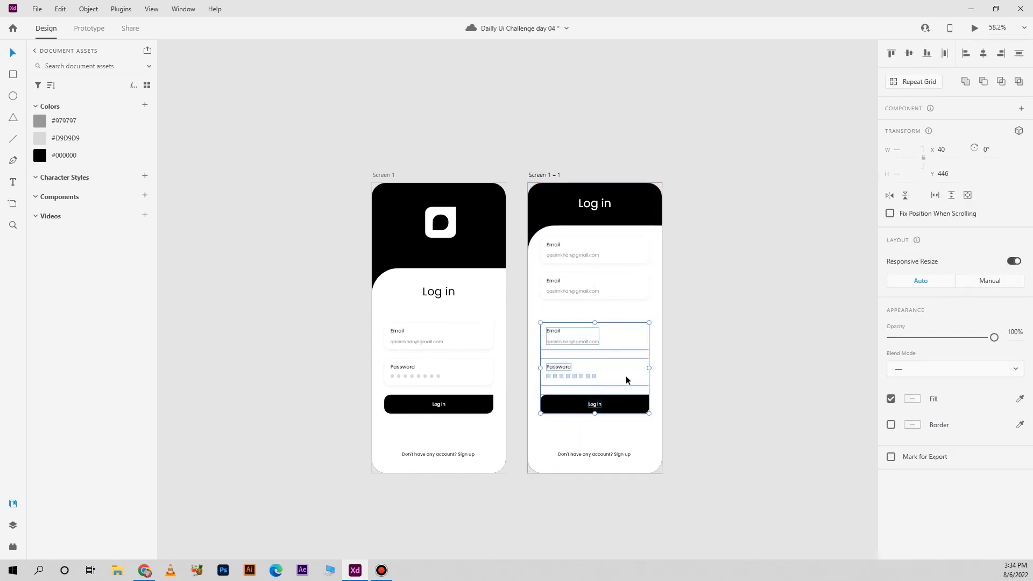
drag(625, 375, 625, 395)
Copy the second Email field into the gap below it, spaced evenly with the fields above
click(618, 286)
drag(619, 288, 625, 324)
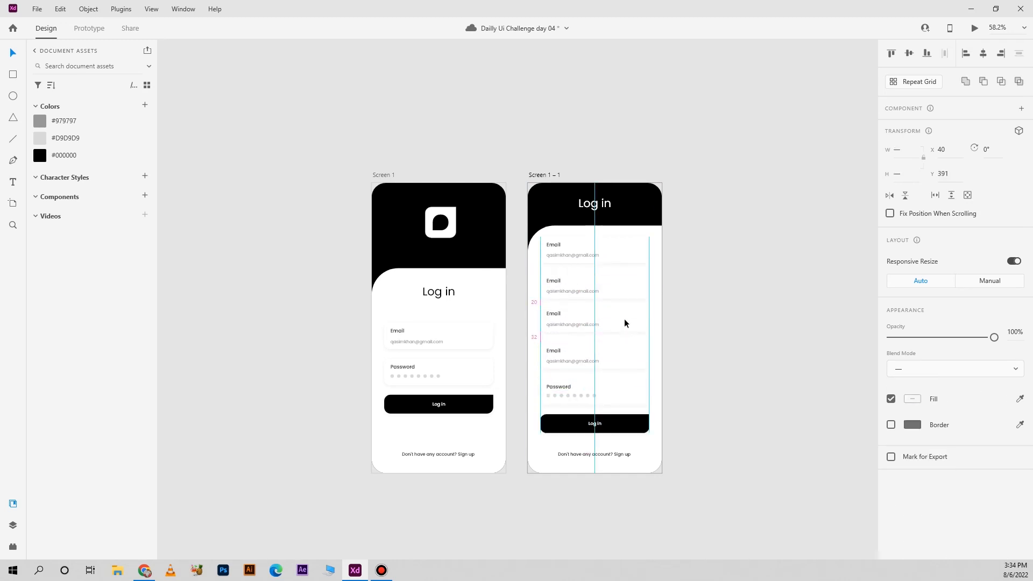
scroll(724, 309, up, 4)
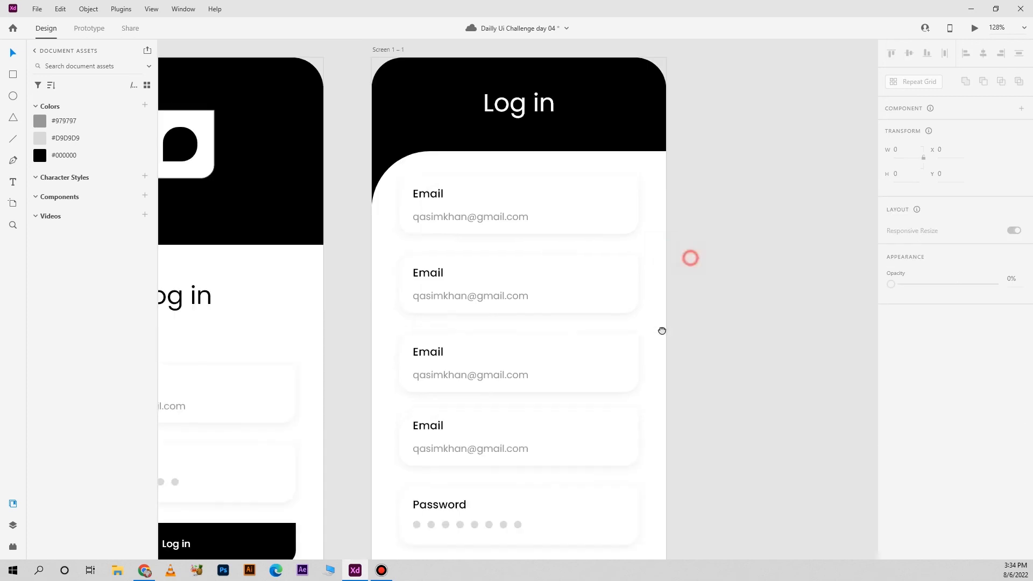
Change the topmost field's label to "First Name" and replace its placeholder with a sample first name
click(467, 221)
double_click(425, 197)
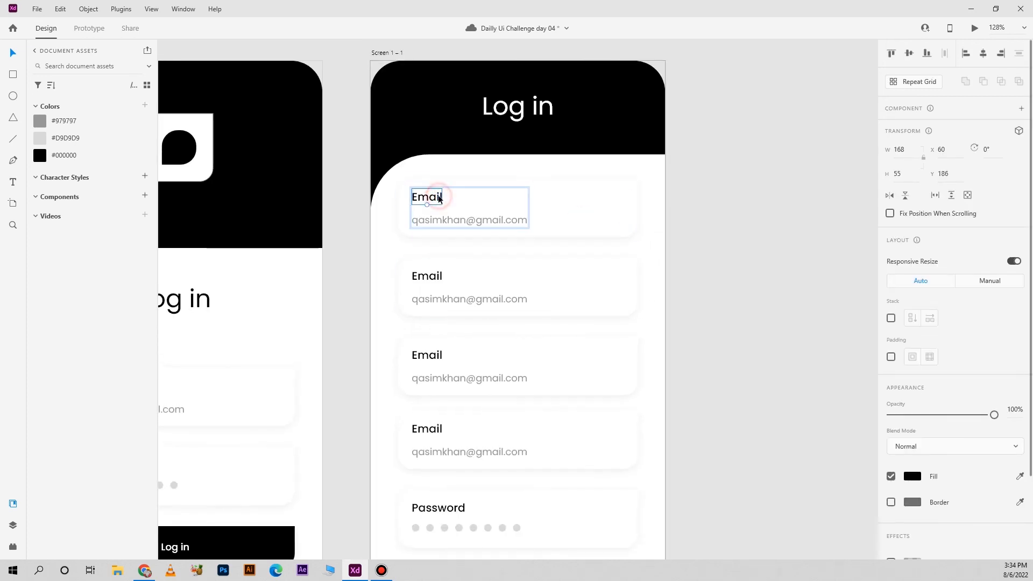
double_click(426, 197)
text(First Name)
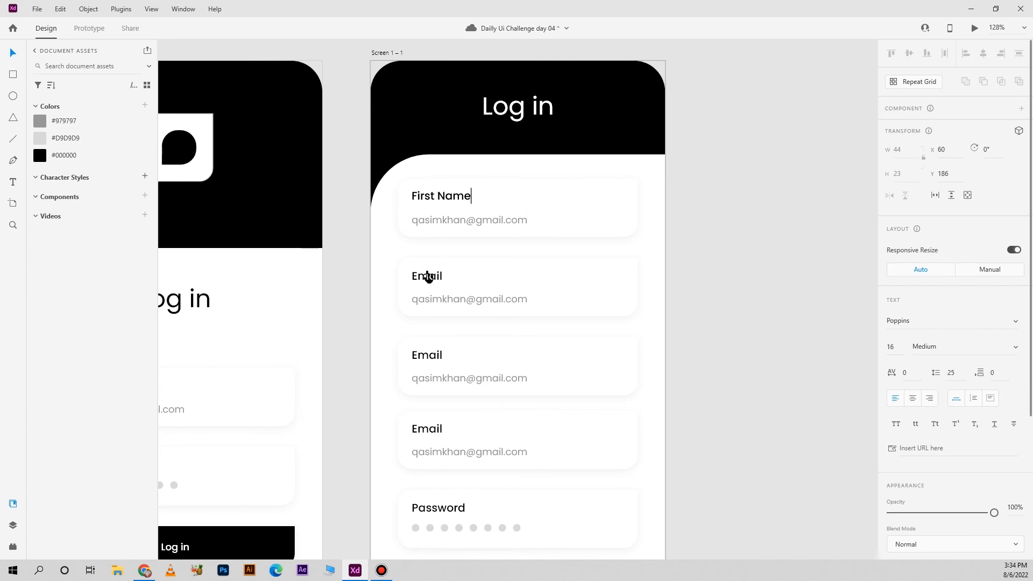
click(426, 273)
double_click(450, 221)
double_click(450, 221)
text(Muh)
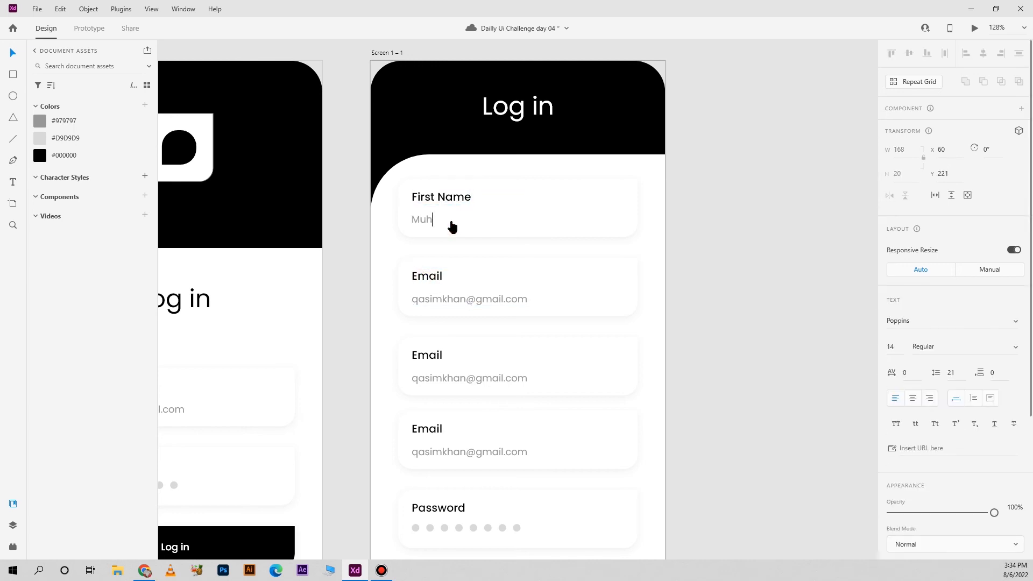
click(753, 223)
Change the second field's label to "Last Name" and replace its placeholder with a sample last name
double_click(416, 279)
double_click(416, 278)
double_click(416, 279)
text(qas)
double_click(432, 299)
text(Qa)
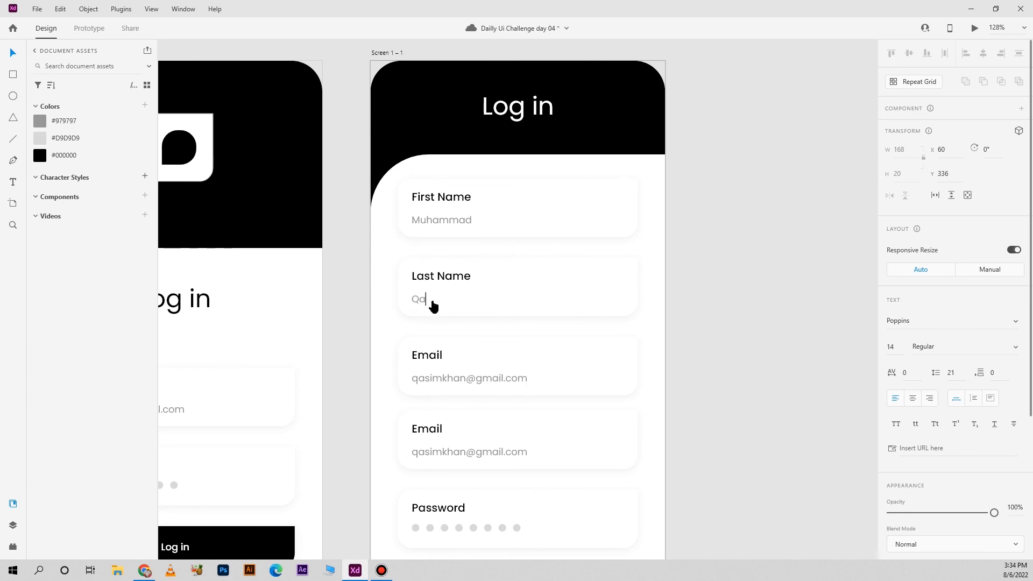
key(Escape)
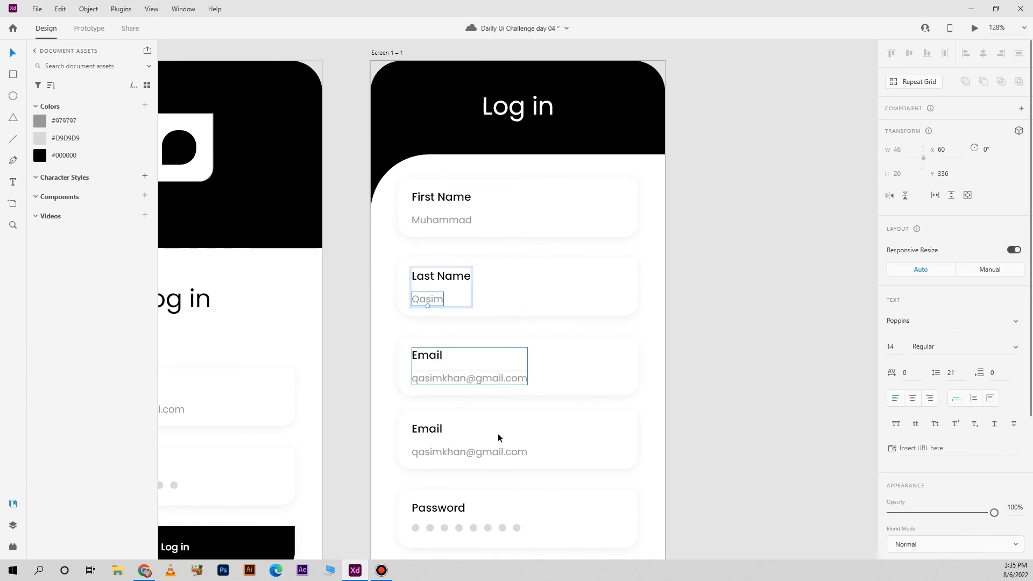
Delete the extra Email field directly above the Password field, including its label and placeholder
scroll(498, 434, down, 2)
click(597, 367)
double_click(435, 387)
key(Delete)
Copy the Password field with its label and dots into the gap below the Email field
click(551, 438)
drag(706, 441, 389, 473)
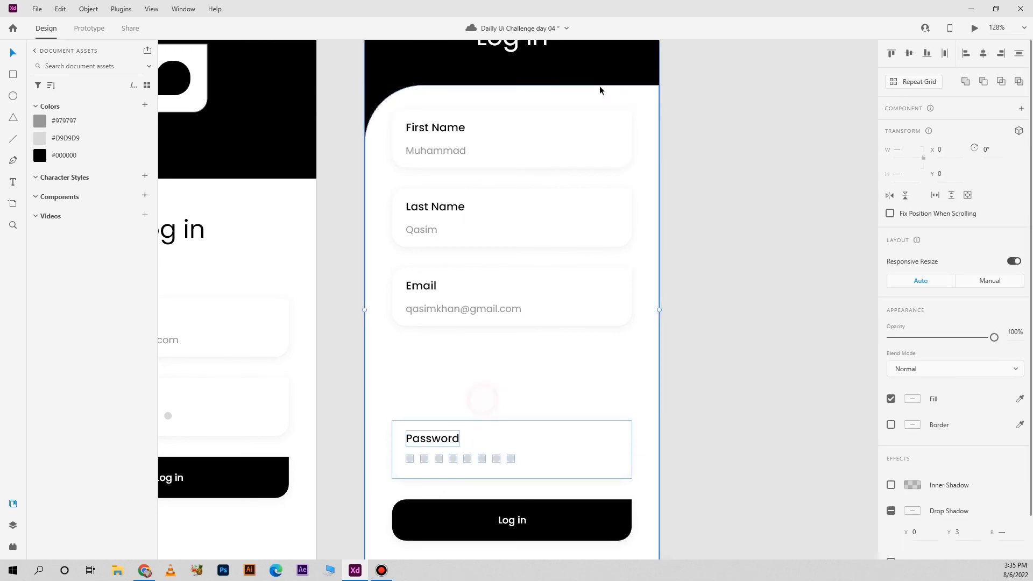
click(474, 440)
drag(473, 440, 525, 319)
Group the placeholder dots of the lower Password field
click(530, 427)
drag(680, 423, 638, 476)
shift+click(621, 77)
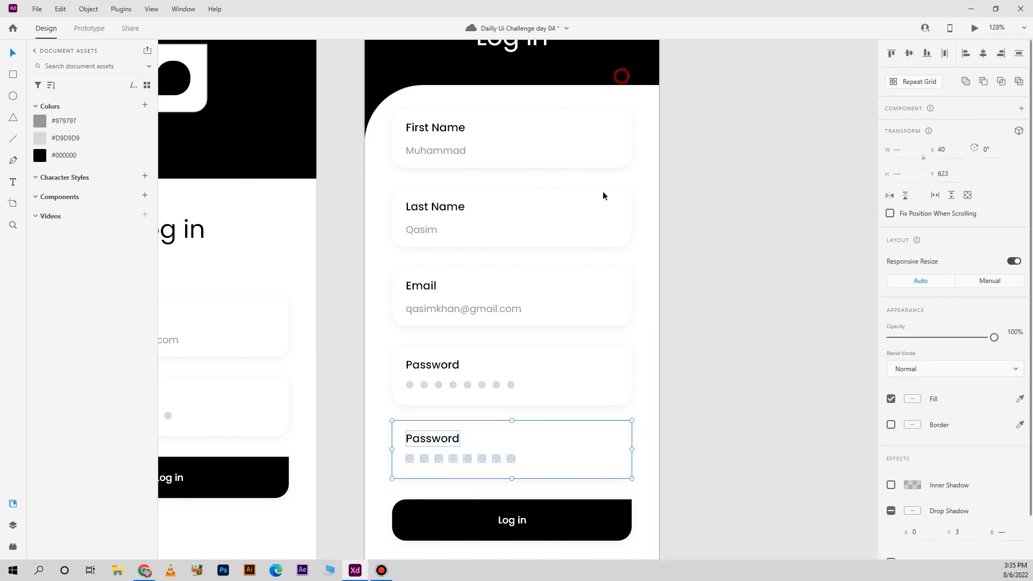
shift+click(563, 456)
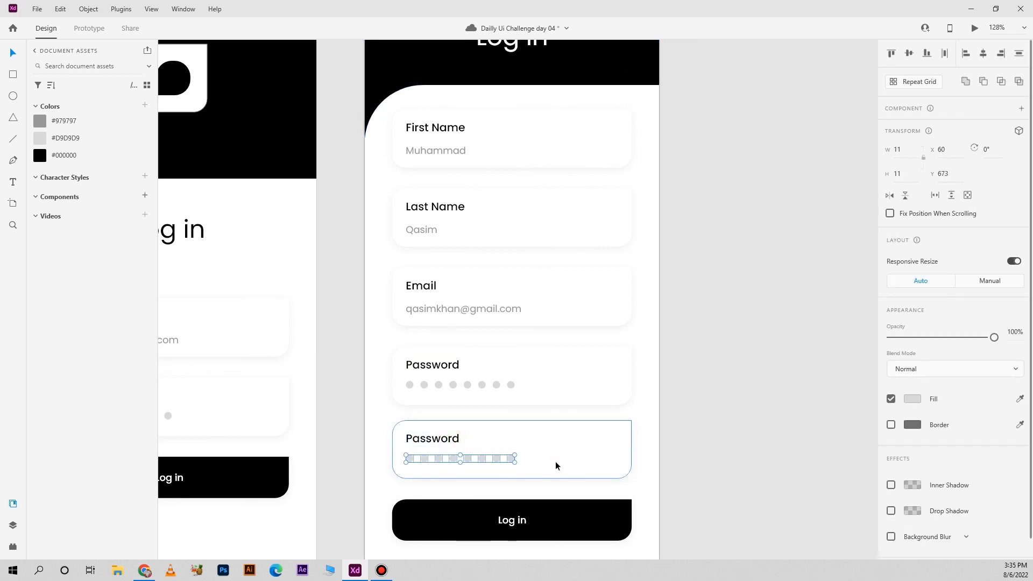
key(ctrl+g)
drag(541, 484, 518, 384)
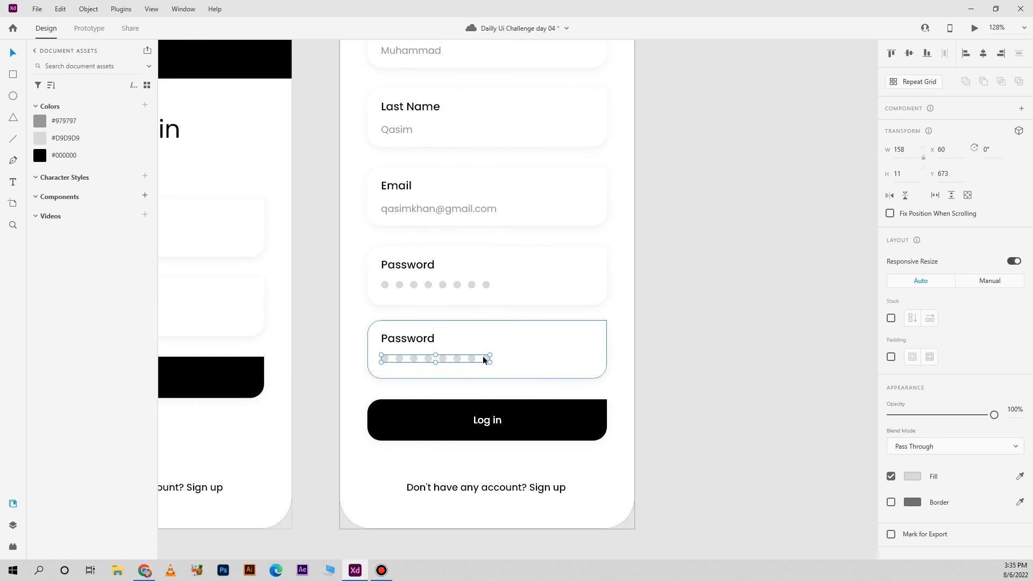
Move the lower Password field down 8 px and lower the Log in button with its label to Y 746
shift+click(434, 342)
shift+click(533, 349)
key(shift+Down)
key(Up)
key(Up)
click(553, 430)
shift+click(488, 420)
key(shift+Down)
key(Up)
key(Up)
click(724, 345)
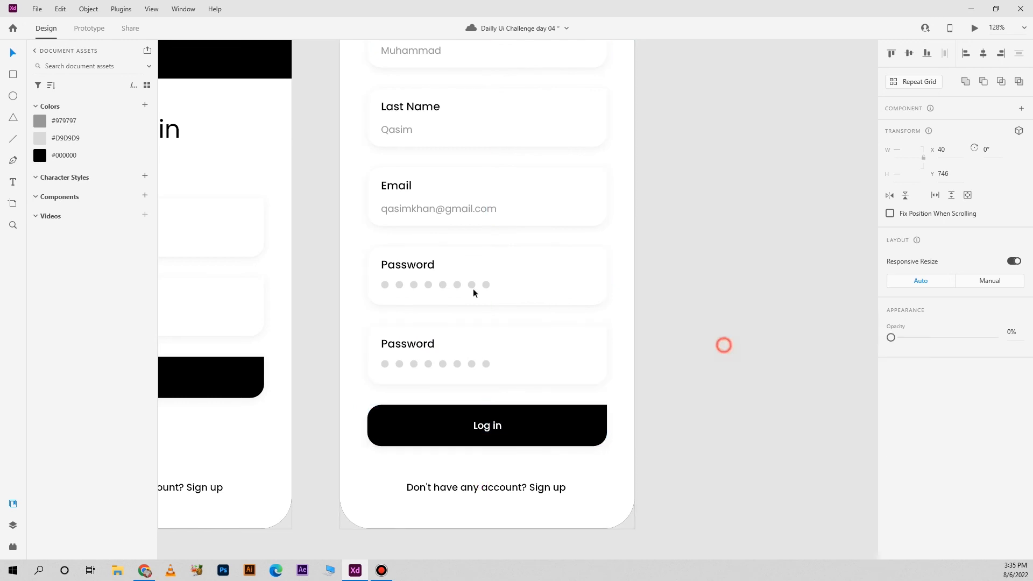
Change the lower Password field's label to "Confirm Password"
click(404, 344)
double_click(404, 344)
text(Confirm)
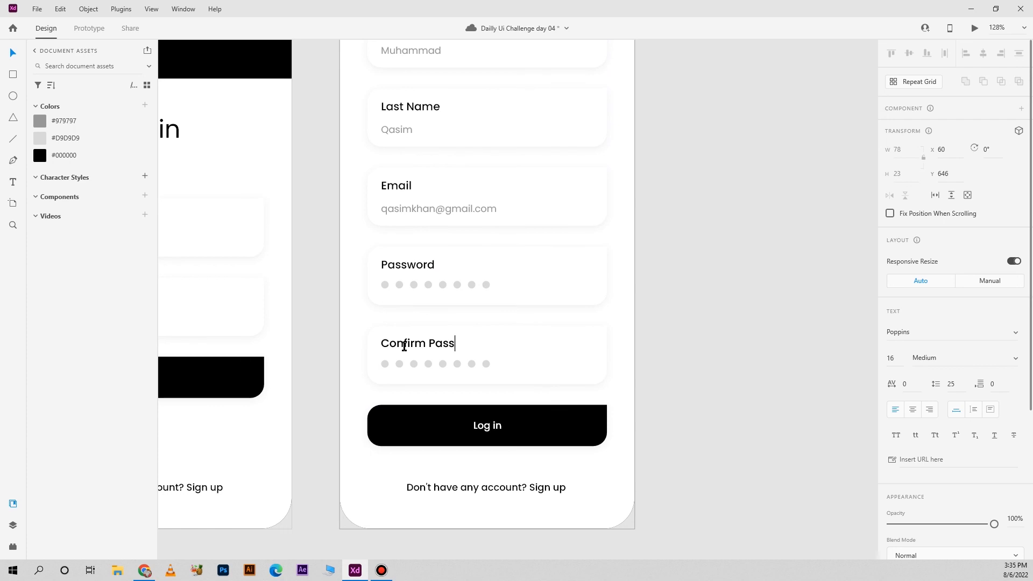
click(837, 379)
Change the duplicated screen's account prompt to "Already have an account? Sign in" and center it horizontally
scroll(612, 434, down, 3)
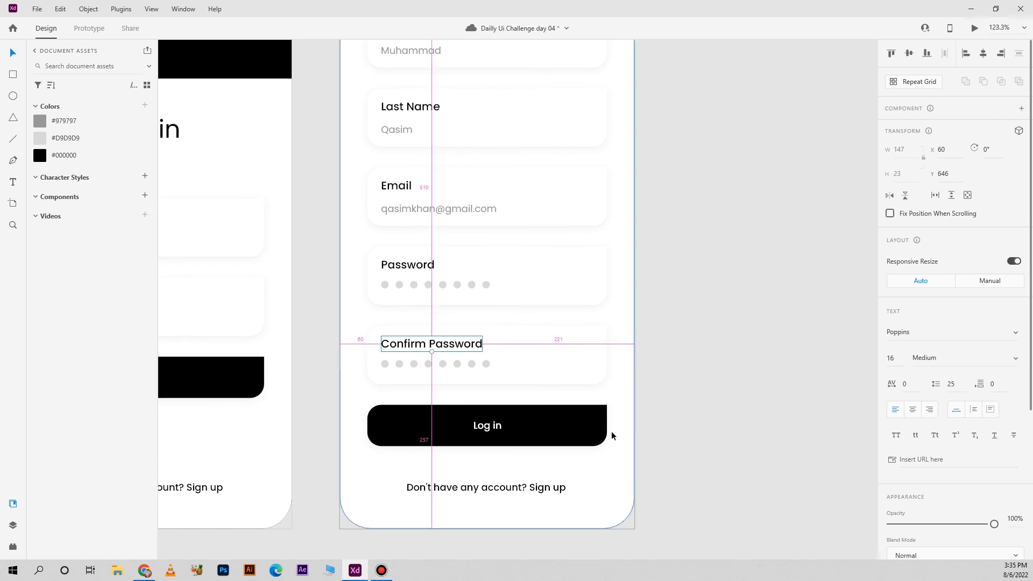
scroll(566, 477, up, 3)
double_click(533, 467)
key(ctrl+a)
text(Al)
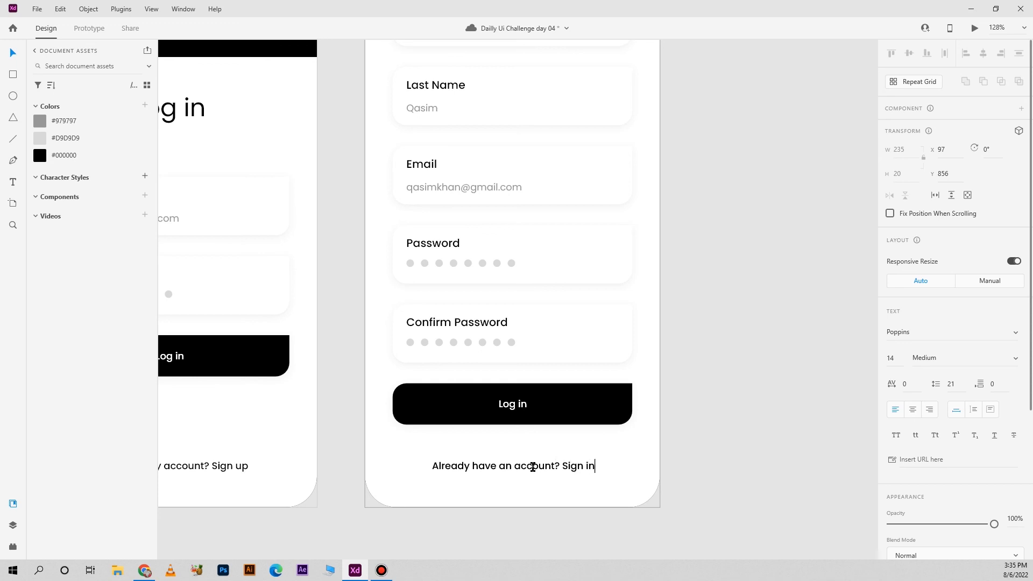
key(Escape)
click(983, 54)
scroll(749, 341, down, 5)
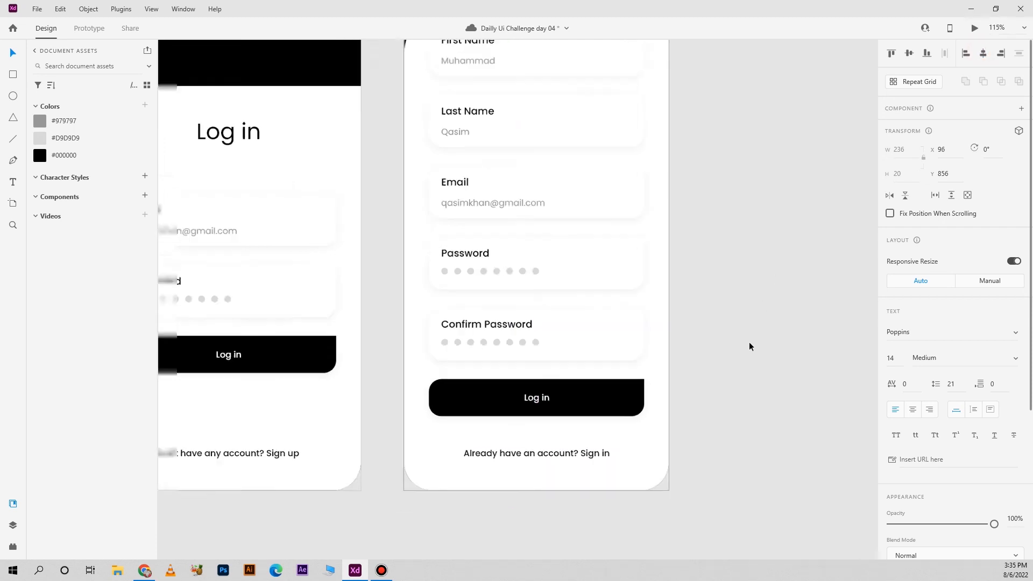
scroll(743, 360, up, 2)
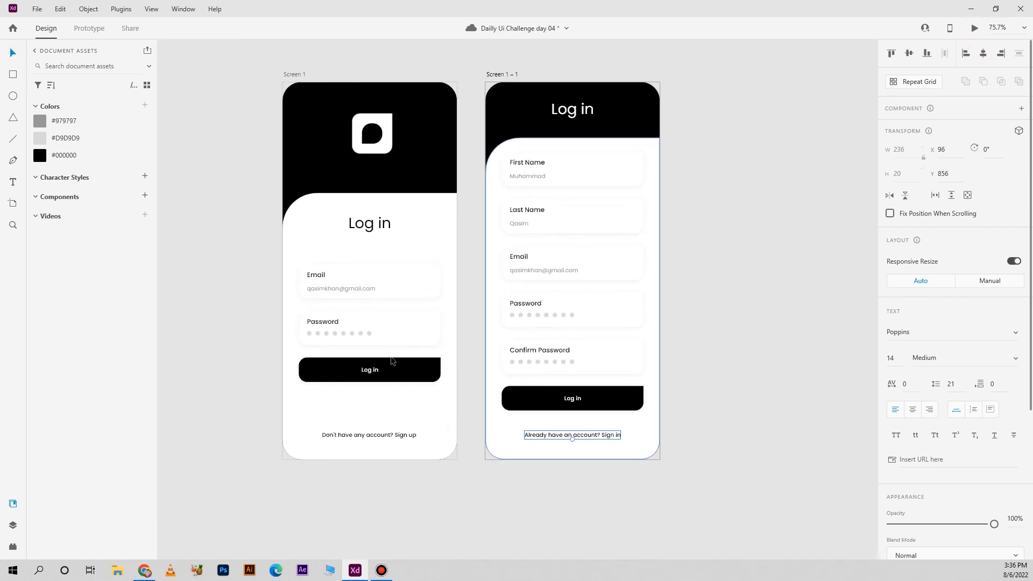
click(387, 269)
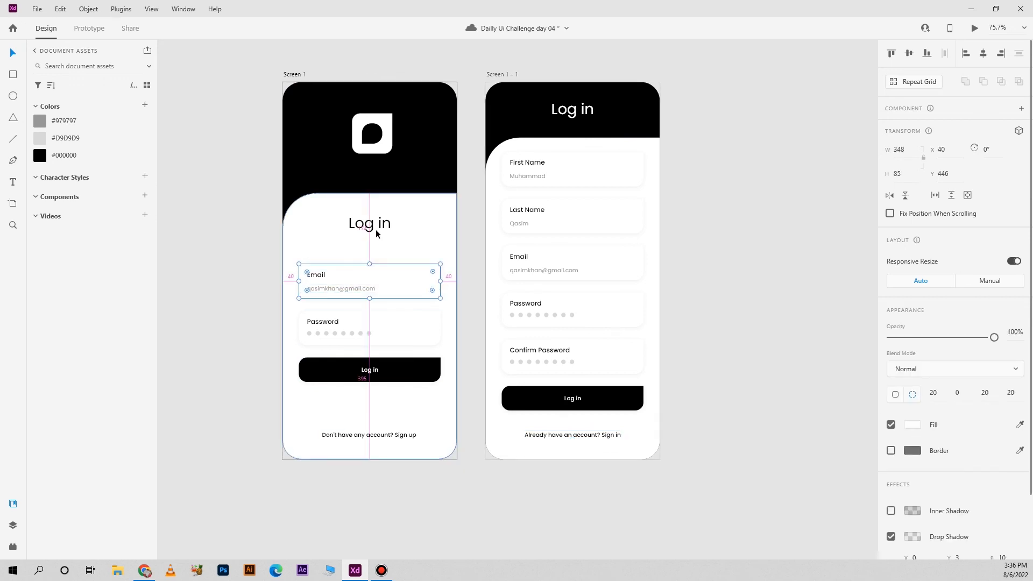
click(238, 315)
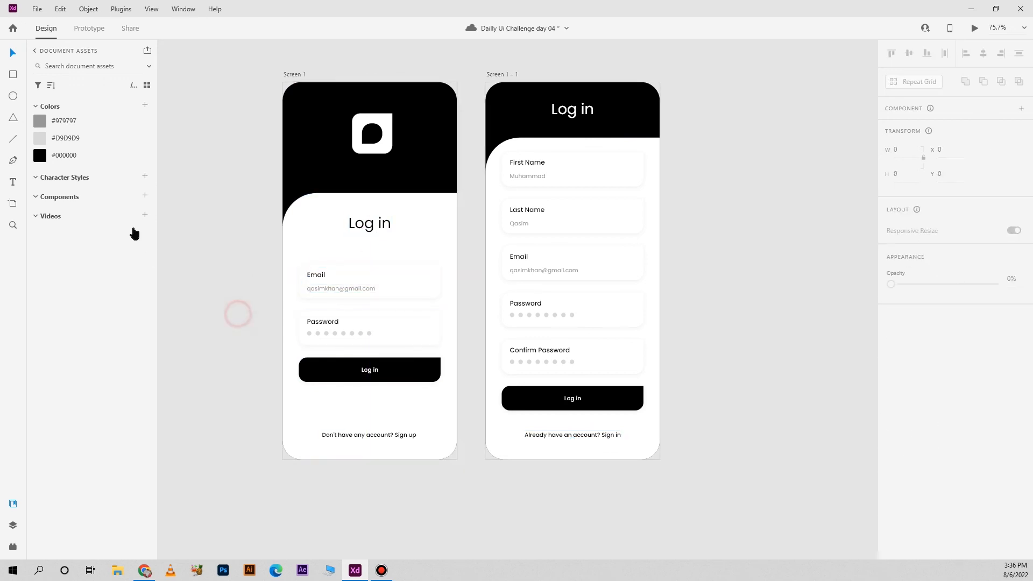